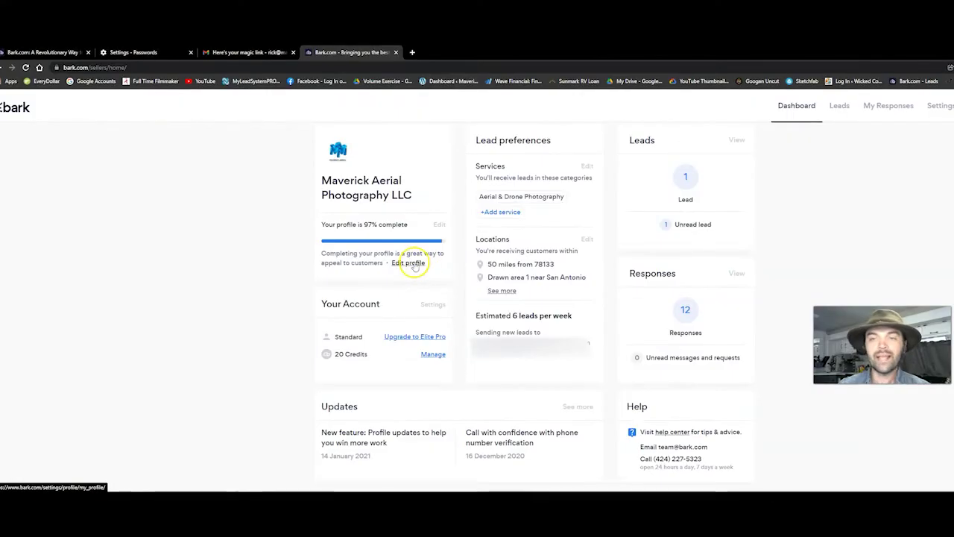
# Open the profile for editing and review the About section.
pyautogui.click(412, 263)
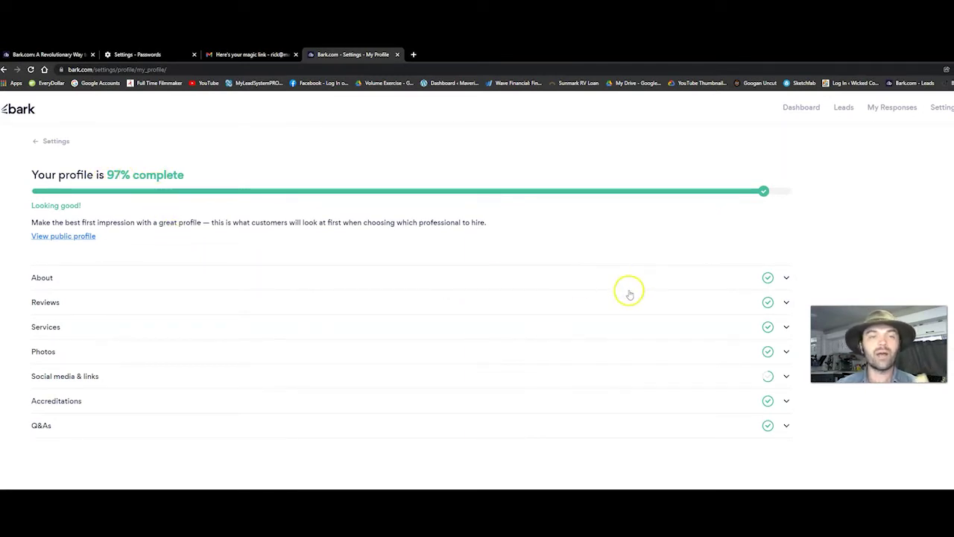
pyautogui.click(784, 278)
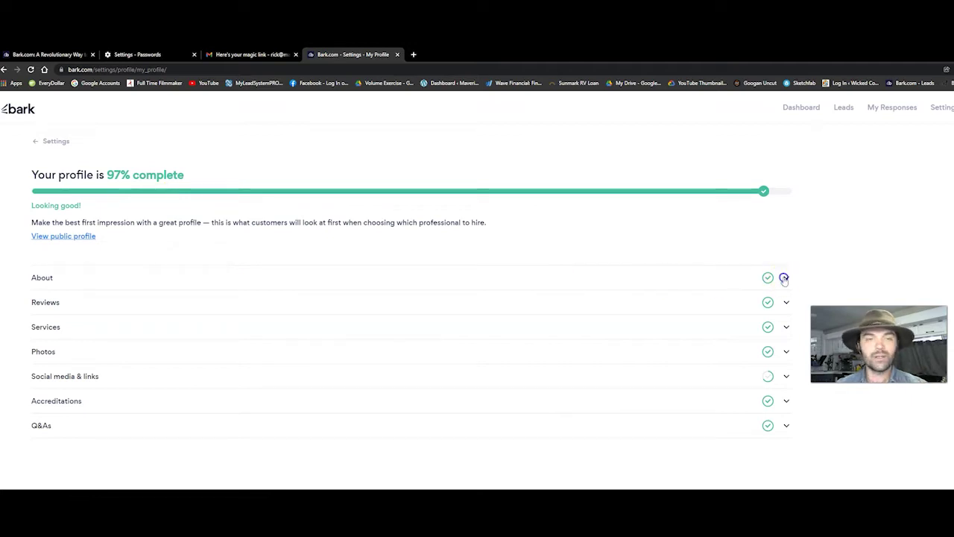
pyautogui.scroll(-2, 803, 268)
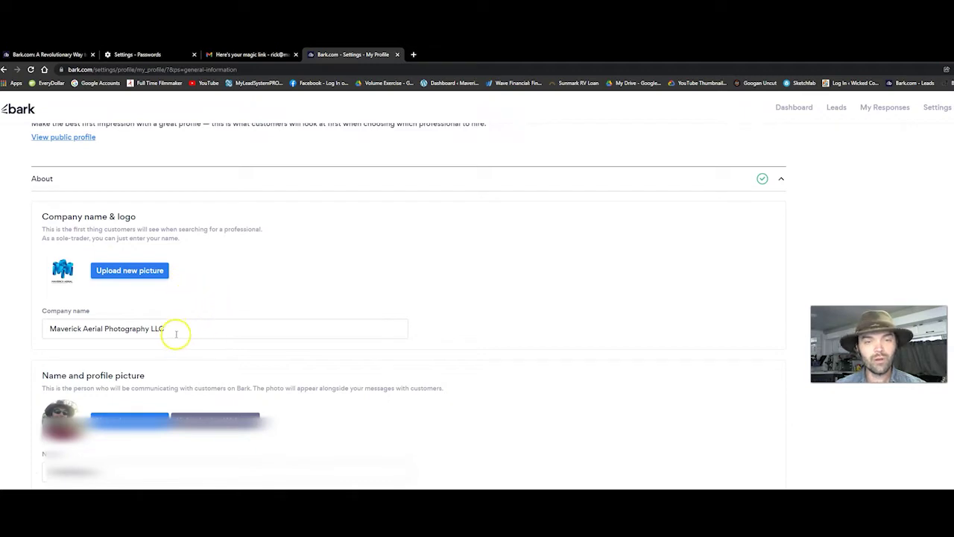
pyautogui.scroll(-2, 437, 281)
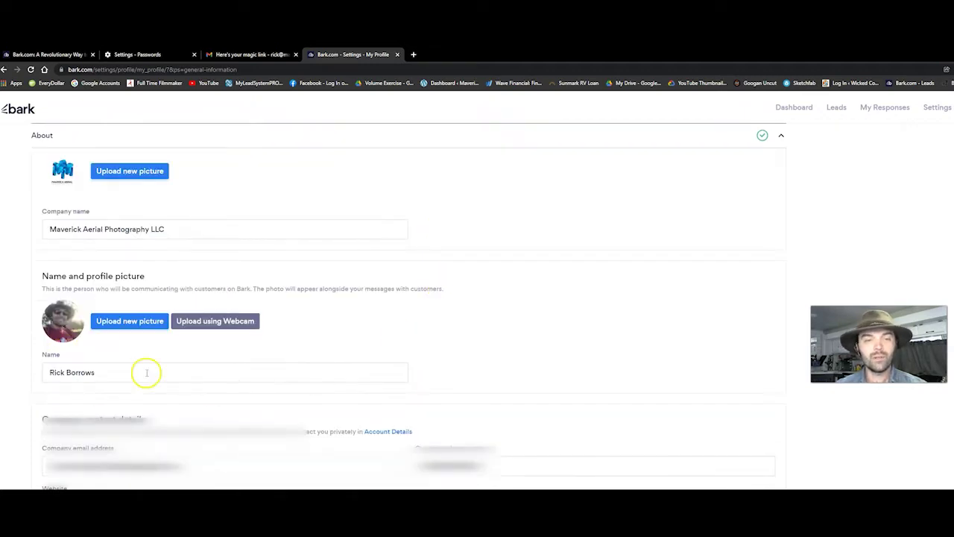
pyautogui.scroll(-4, 590, 298)
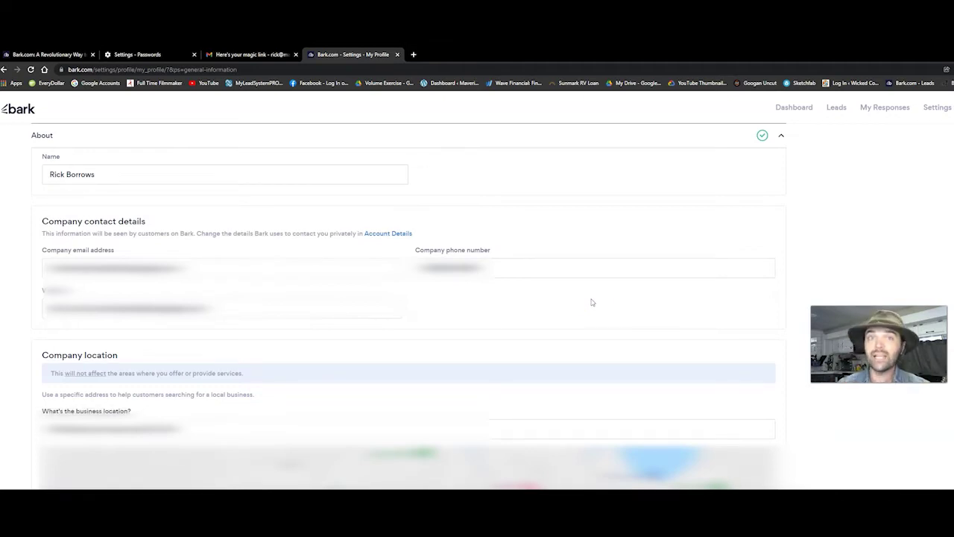
pyautogui.scroll(-4, 592, 301)
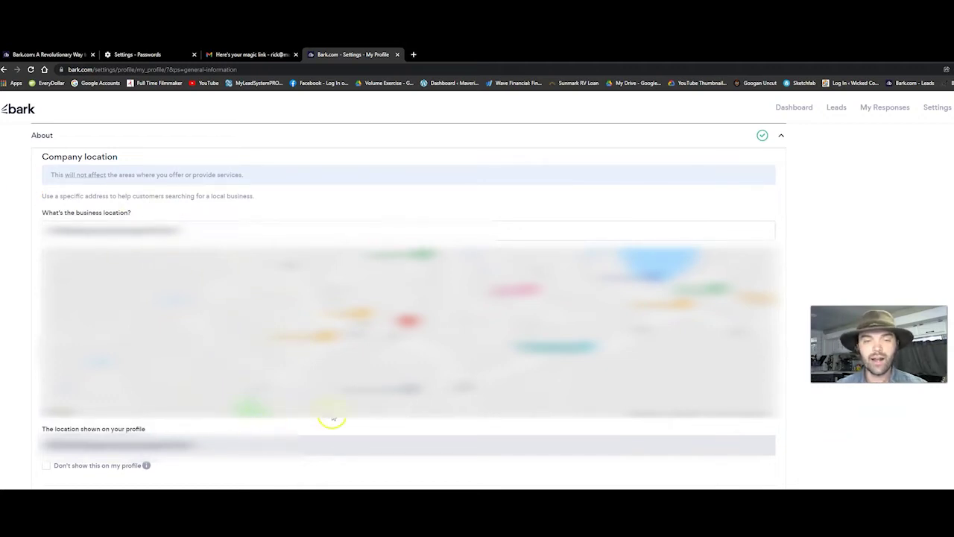
pyautogui.scroll(-2, 332, 417)
pyautogui.scroll(-6, 334, 417)
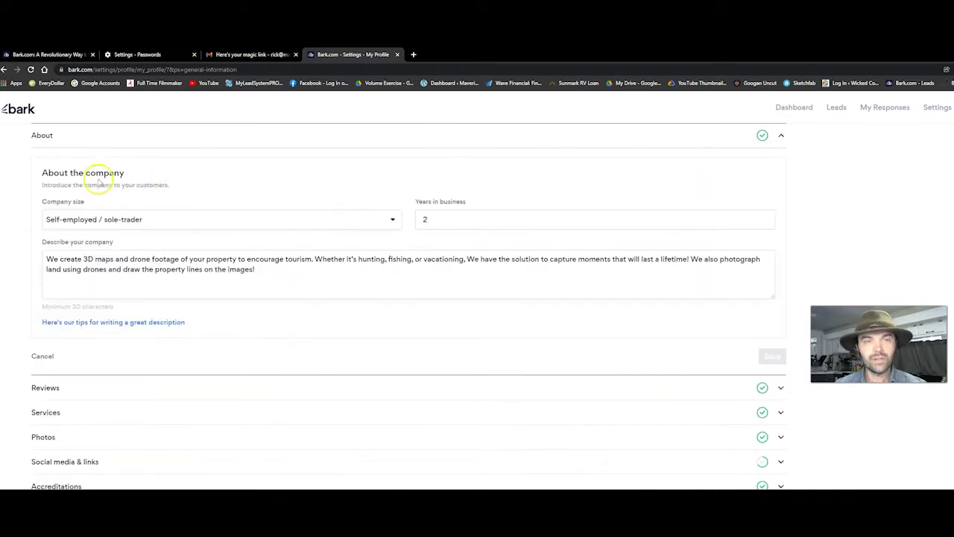
# Keep company size as Self-employed / sole-trader and show the four listed Services.
pyautogui.click(400, 219)
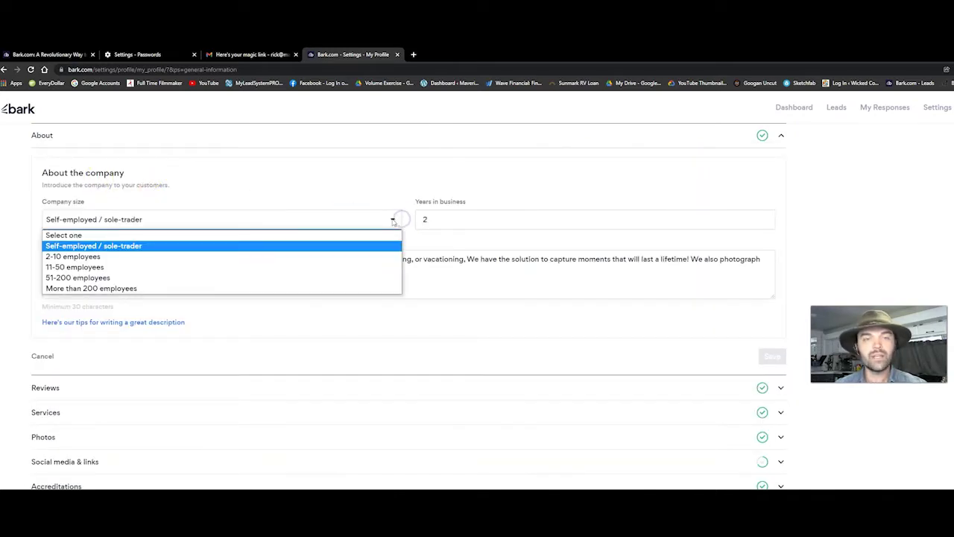
pyautogui.click(176, 249)
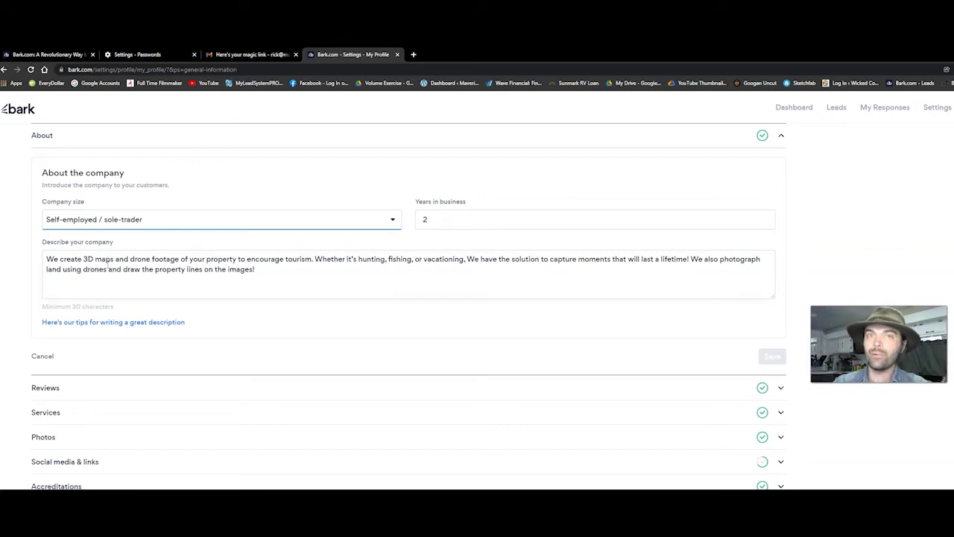
pyautogui.click(124, 328)
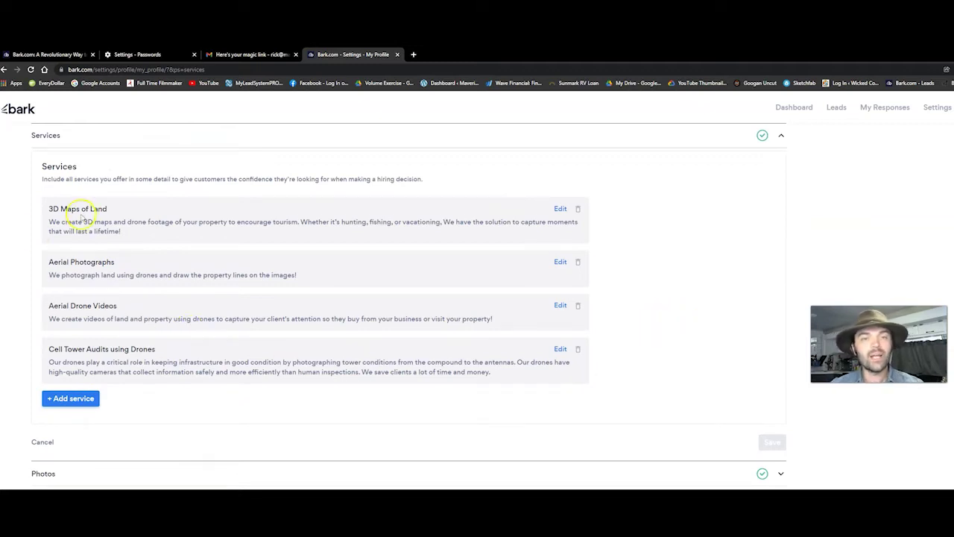
# Add and save the service 'Aerial Images of Vacant Land' with a pasted drone land-photo description.
pyautogui.click(72, 399)
pyautogui.click(500, 189)
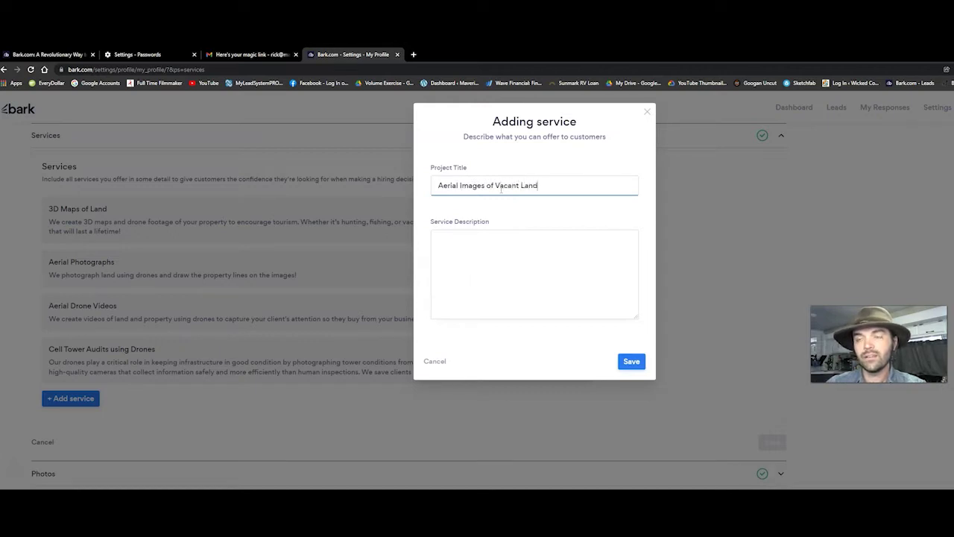
pyautogui.press('Tab')
pyautogui.write('We photograph land using drones and draw the property lines on the images.')
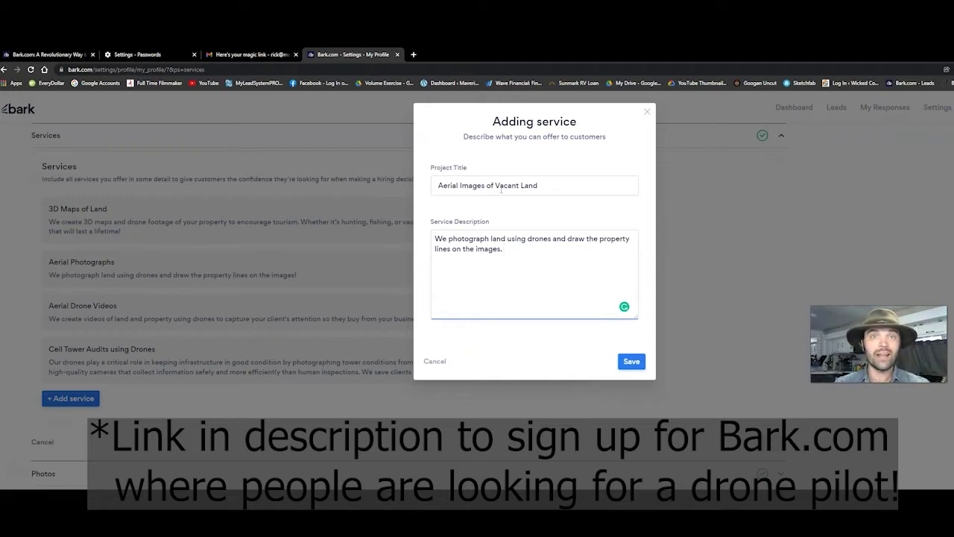
pyautogui.click(768, 351)
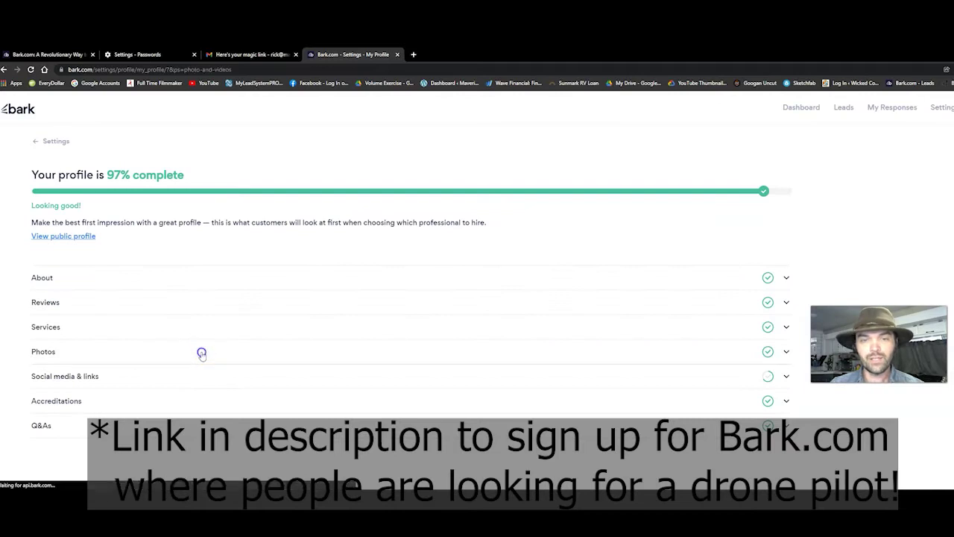
# Upload an aerial image from the client photos folder into the Photos gallery.
pyautogui.click(201, 354)
pyautogui.scroll(-3, 425, 341)
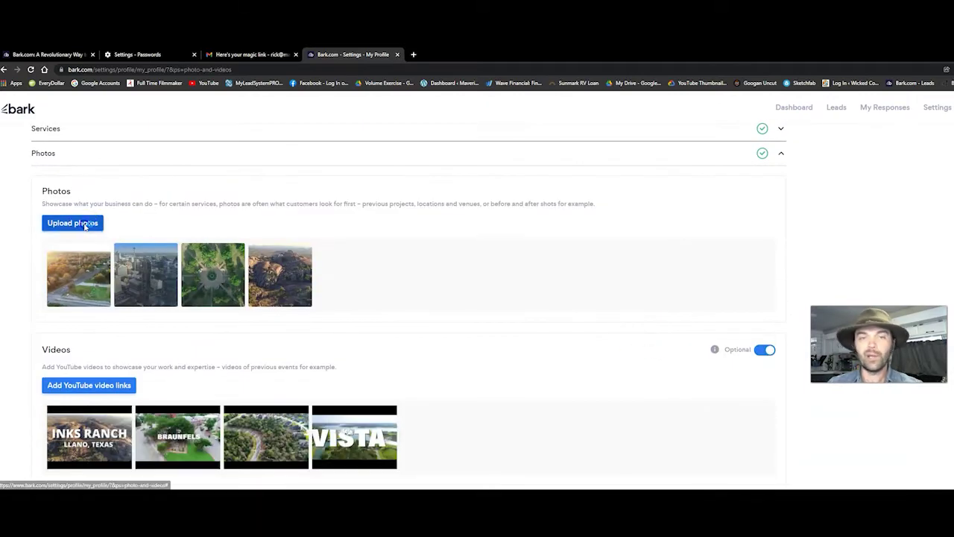
pyautogui.click(72, 223)
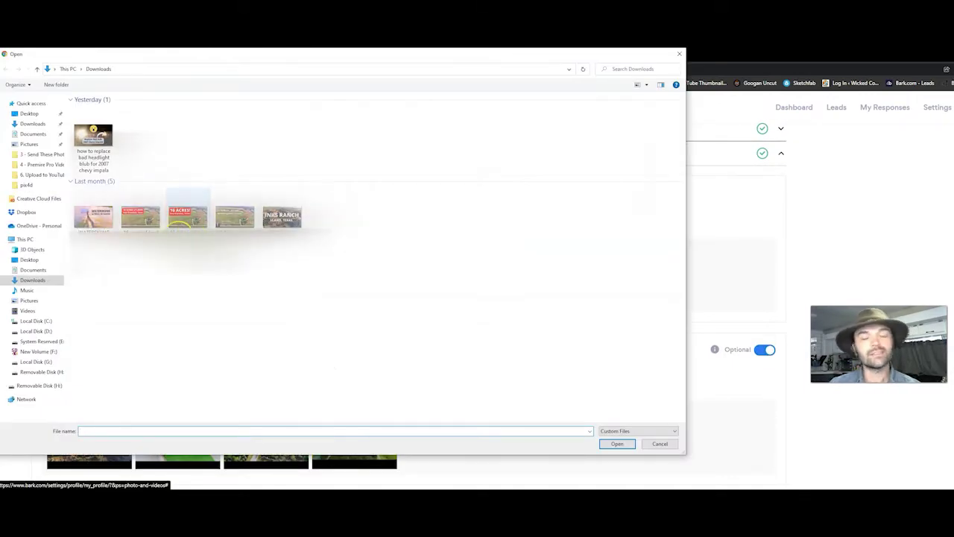
pyautogui.click(33, 153)
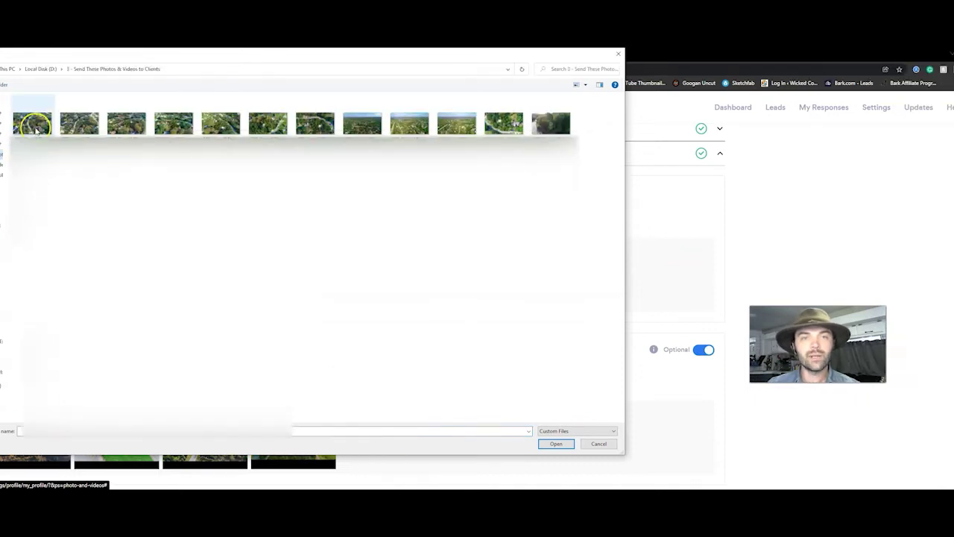
pyautogui.click(362, 121)
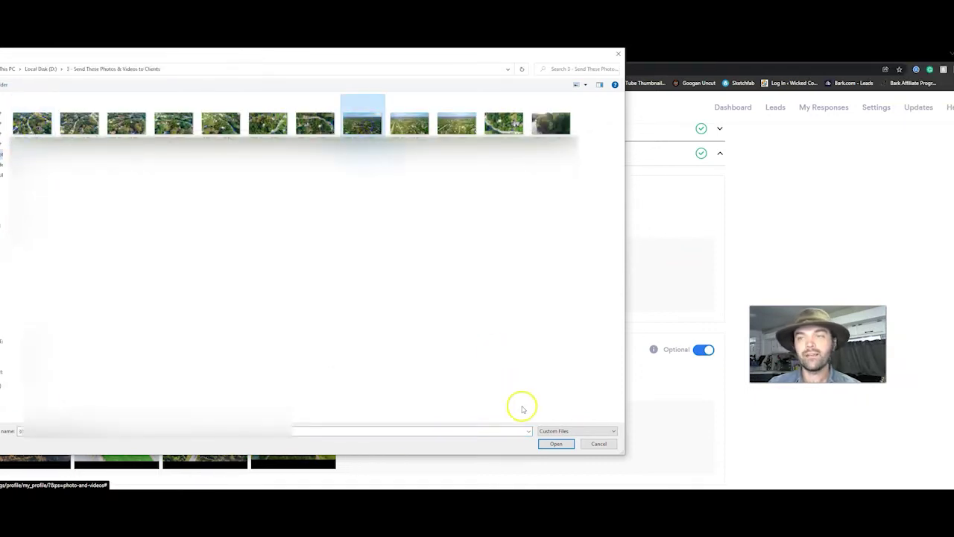
pyautogui.click(556, 444)
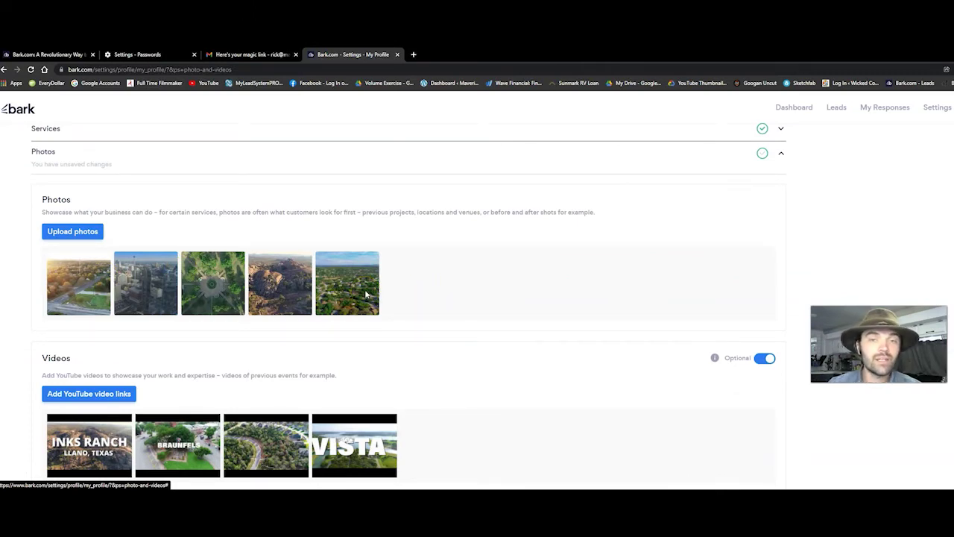
pyautogui.scroll(-2, 365, 293)
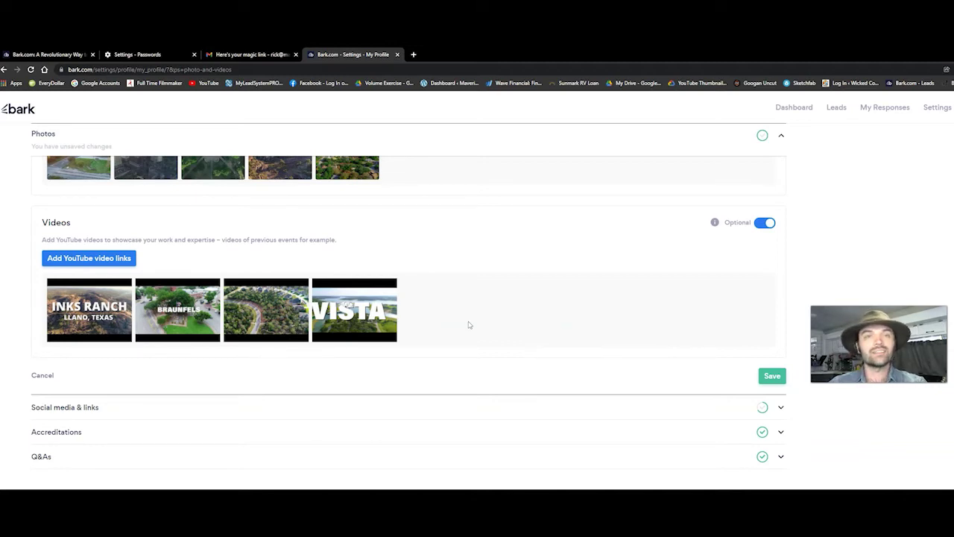
# Save the photo gallery, review the social media and website links, and expand Accreditations.
pyautogui.click(770, 375)
pyautogui.click(150, 378)
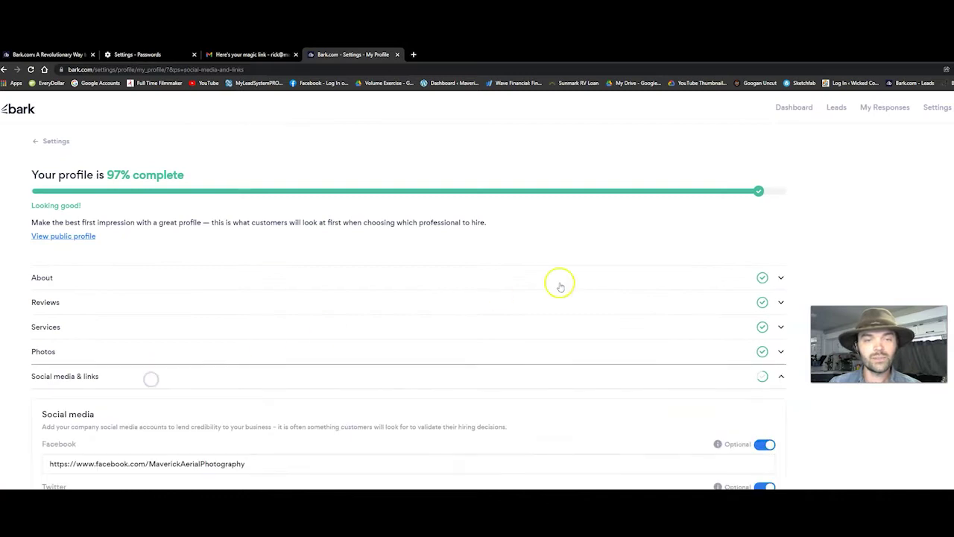
pyautogui.scroll(-3, 563, 285)
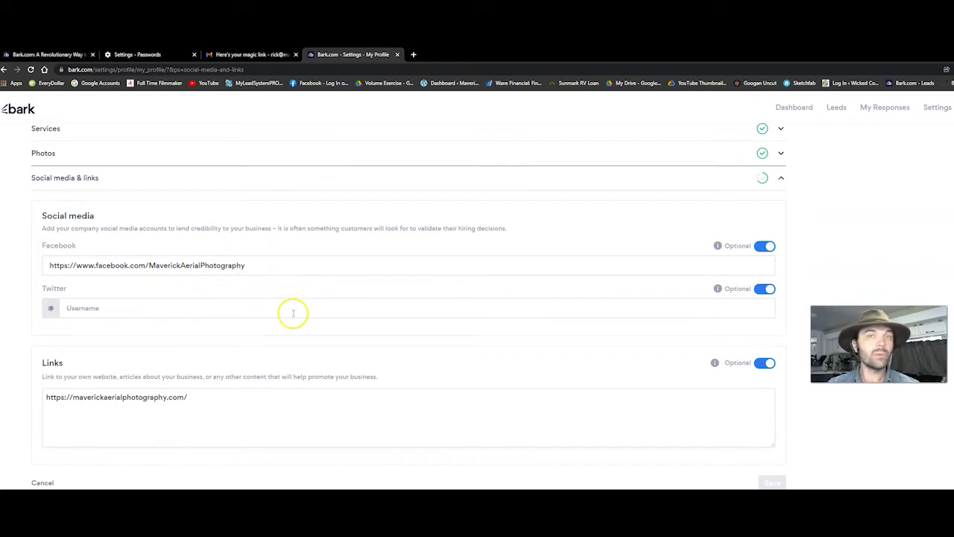
pyautogui.click(245, 396)
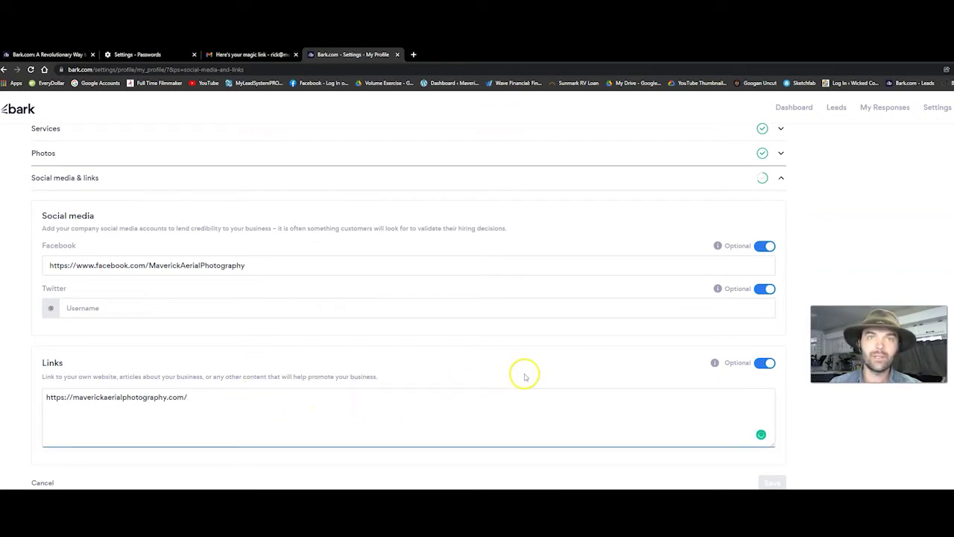
pyautogui.scroll(-1, 874, 442)
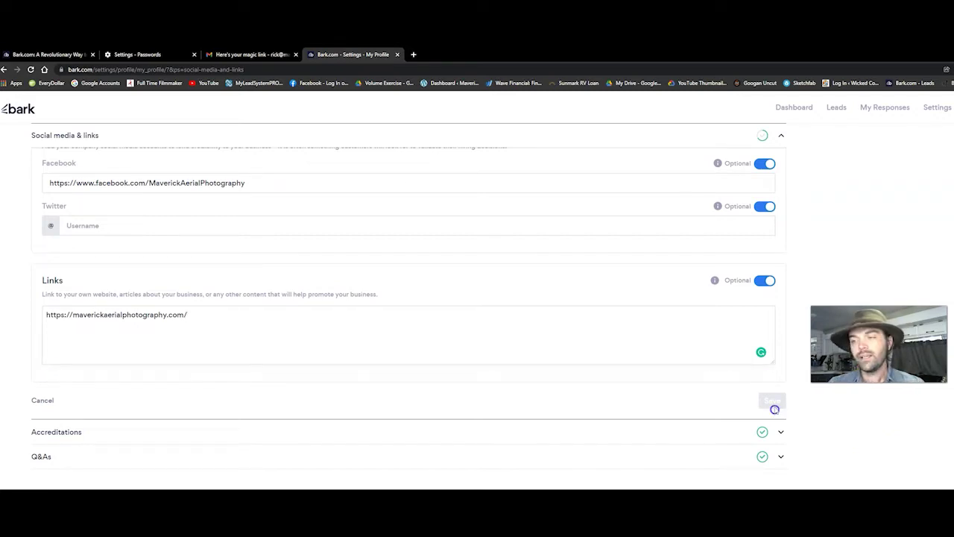
pyautogui.click(638, 432)
pyautogui.click(439, 359)
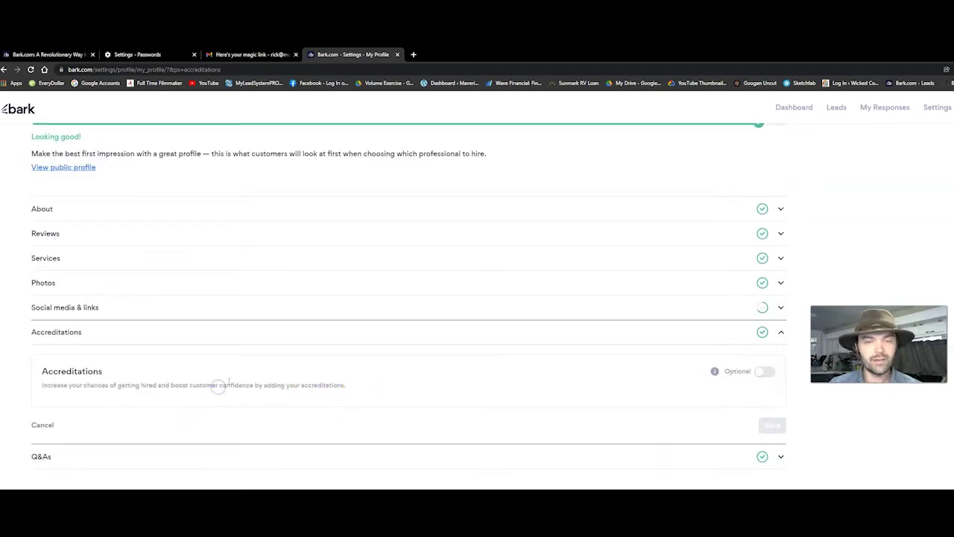
# Switch on accreditations and expand the Q&As section to review its answers.
pyautogui.click(771, 424)
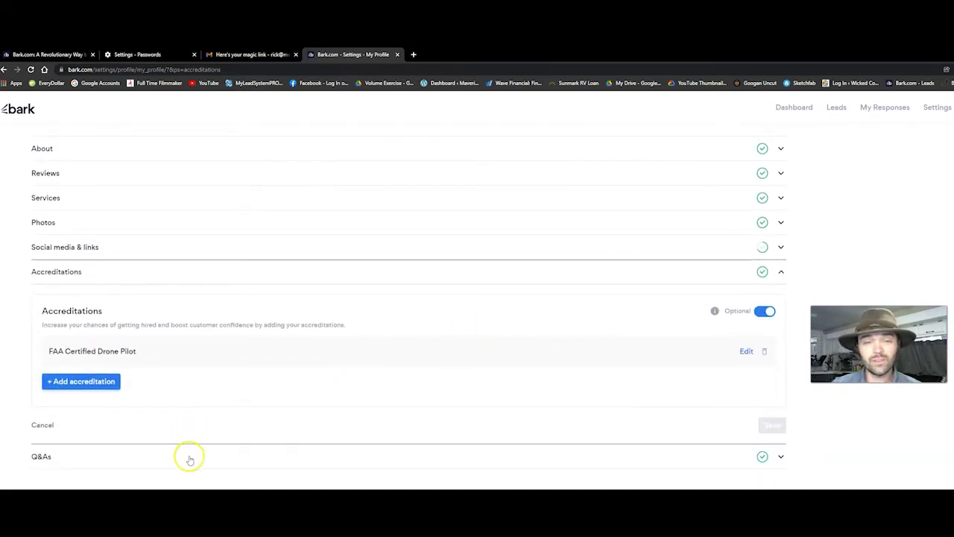
pyautogui.click(190, 456)
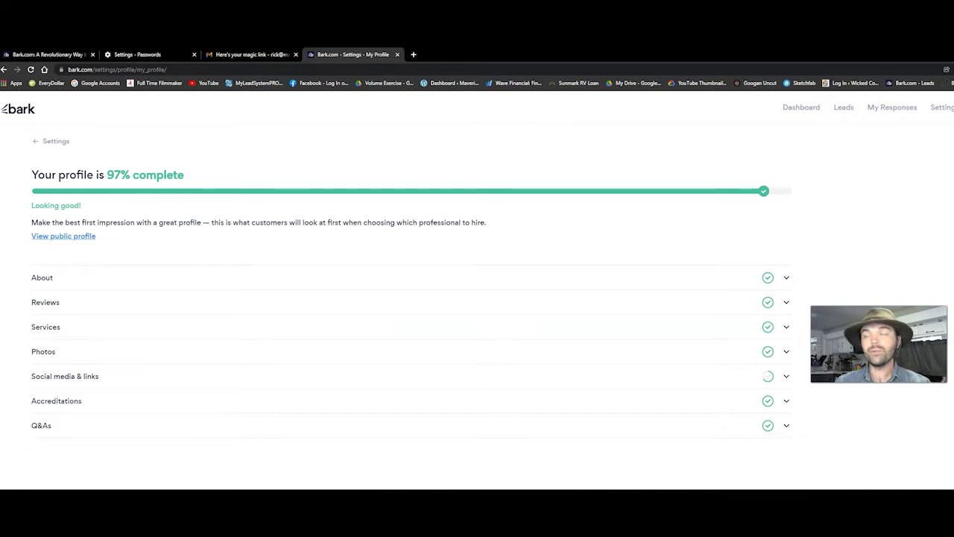
# In lead preferences services, search for a new service named 'Aerial Photography'.
pyautogui.click(940, 110)
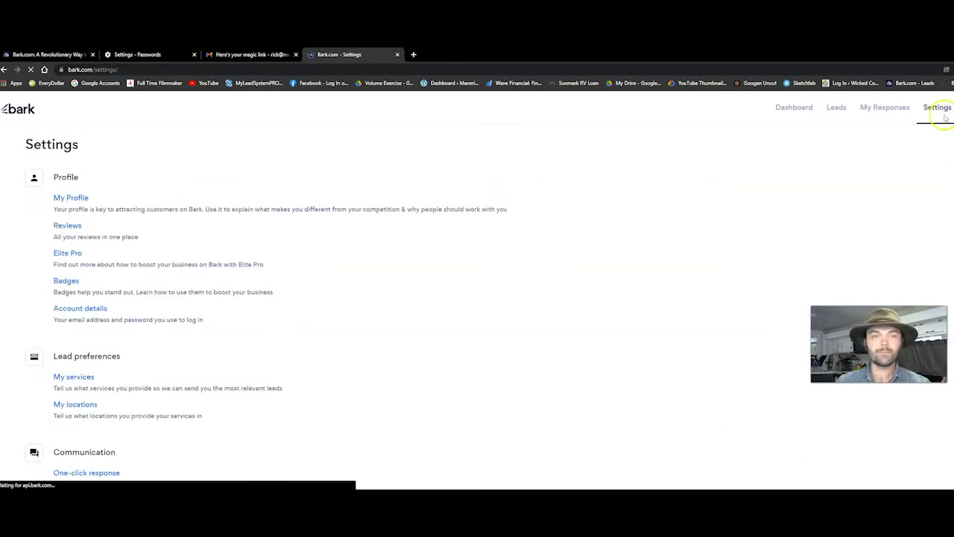
pyautogui.click(82, 378)
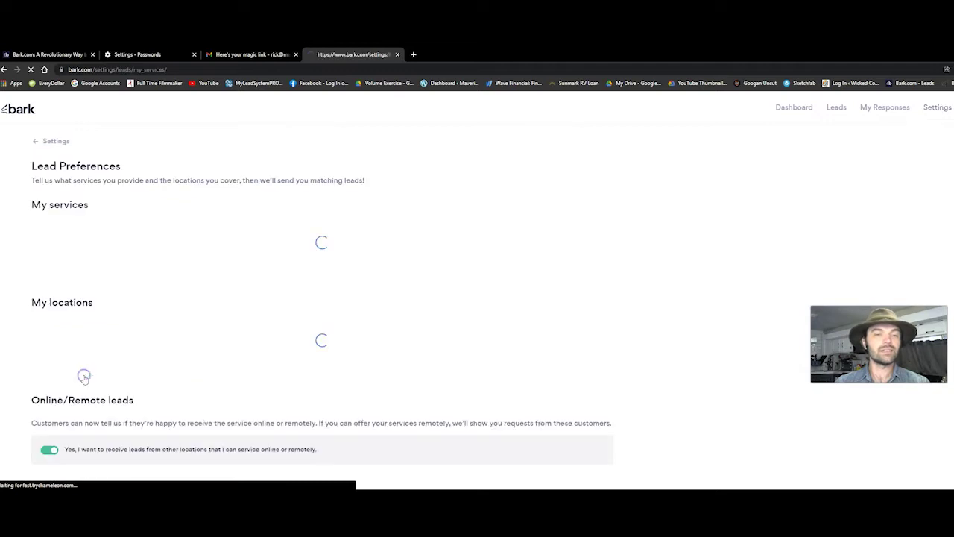
pyautogui.click(605, 205)
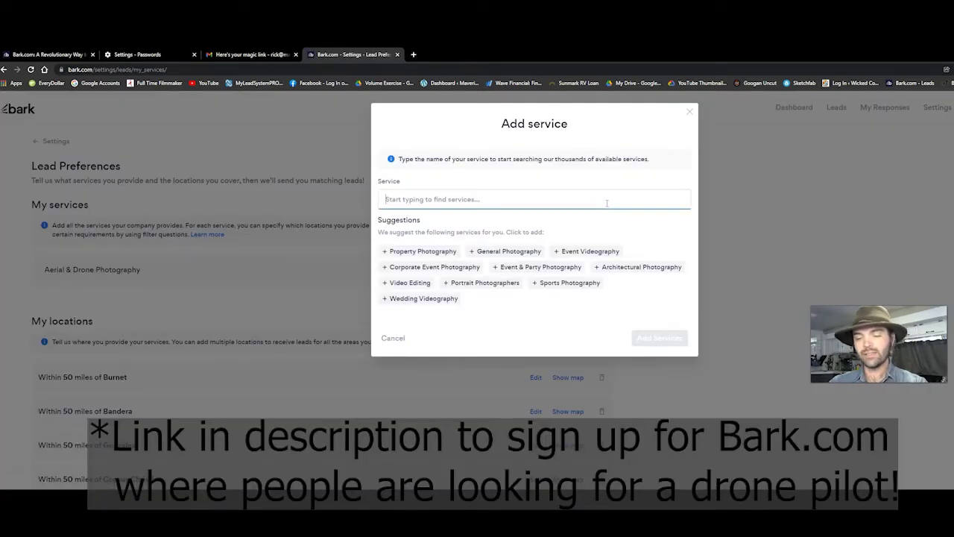
pyautogui.write('Aerial Photo')
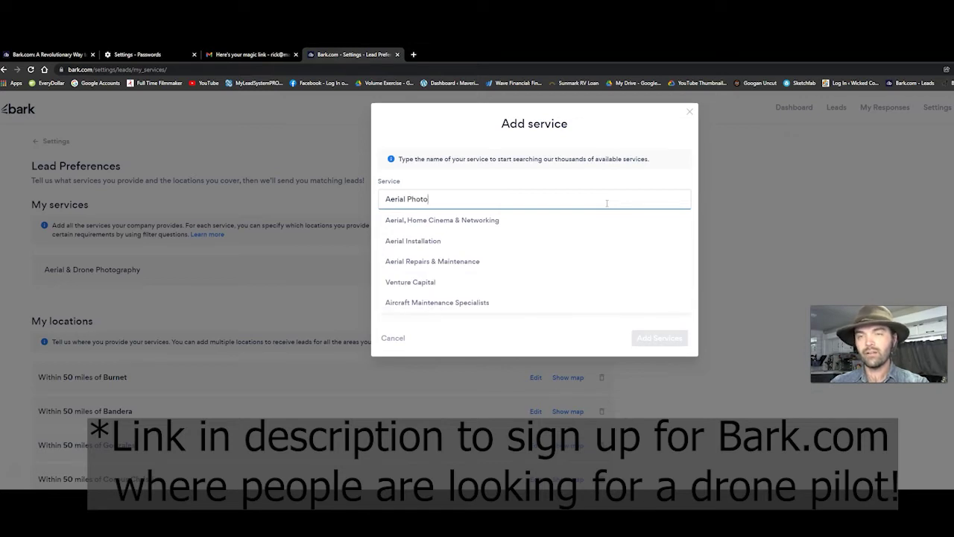
pyautogui.write('grap')
pyautogui.press('BackSpace')
pyautogui.press('BackSpace')
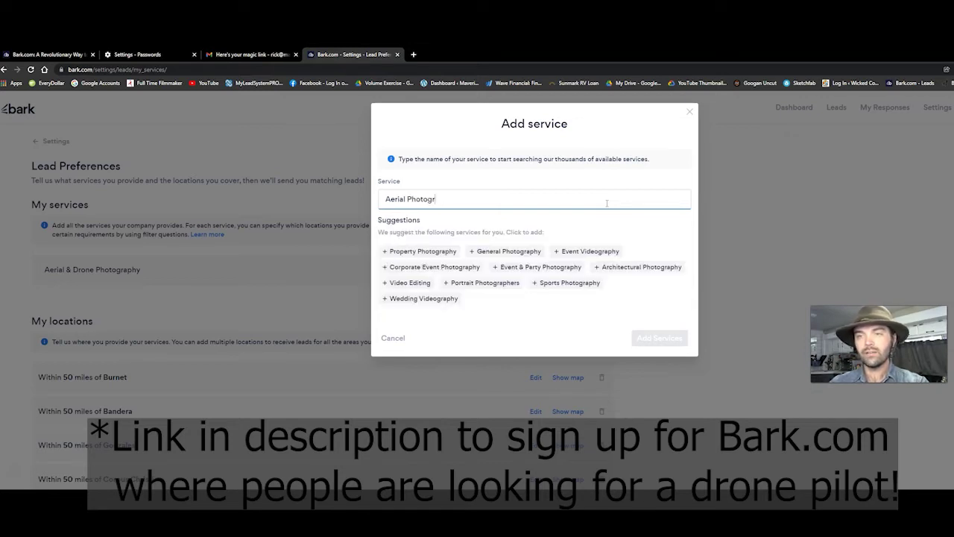
pyautogui.write('aphy')
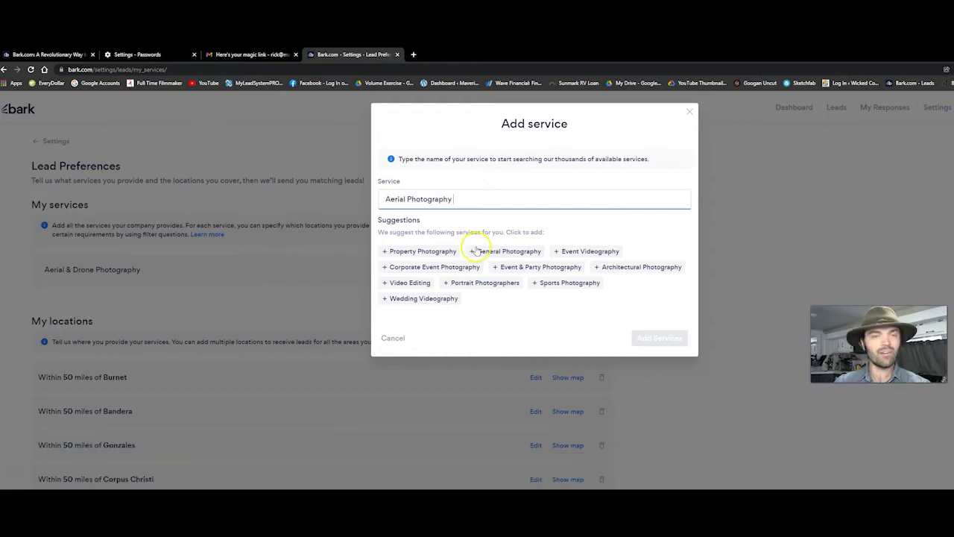
# Cancel the service search and look over the lead preferences page.
pyautogui.click(394, 338)
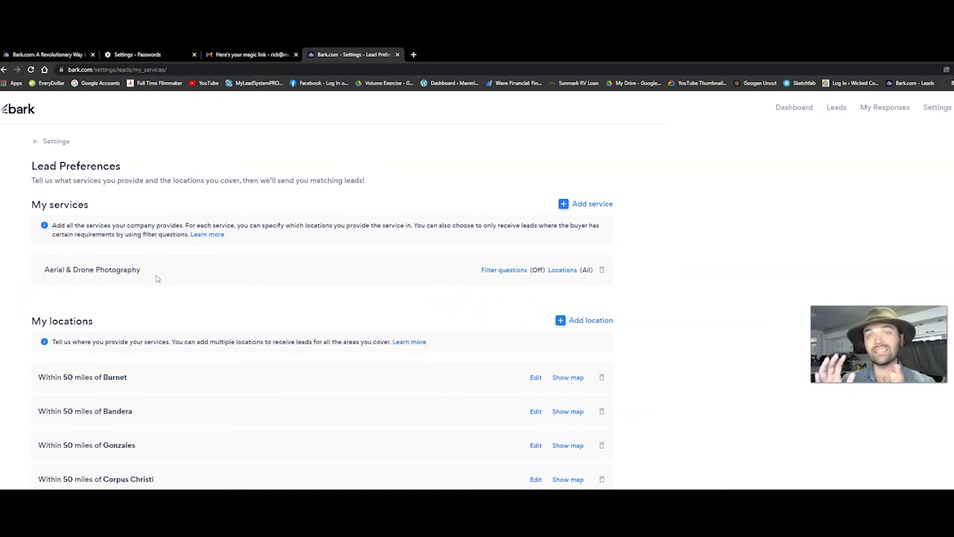
pyautogui.scroll(-3, 635, 336)
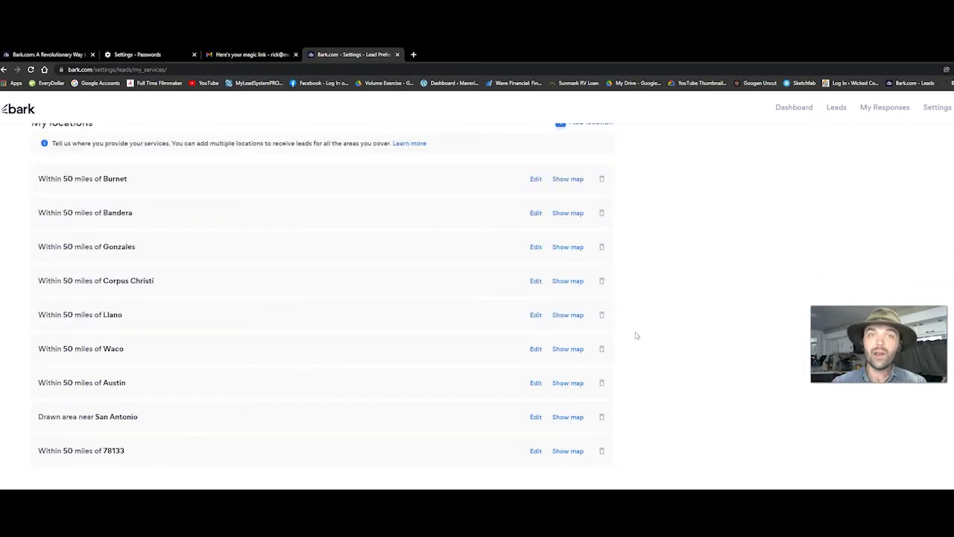
pyautogui.scroll(2, 635, 336)
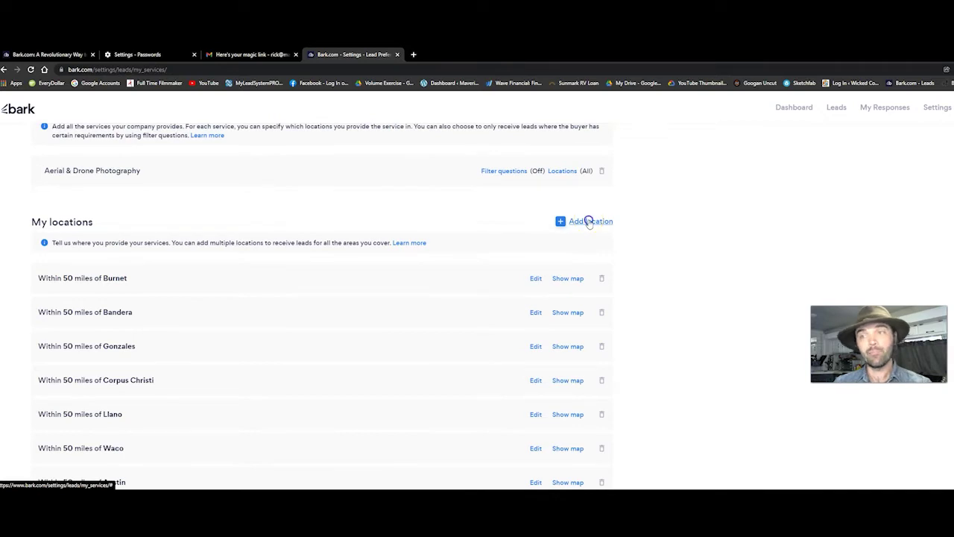
# Add a distance-based lead location within 50 miles of Canyon Lake, Texas.
pyautogui.click(588, 219)
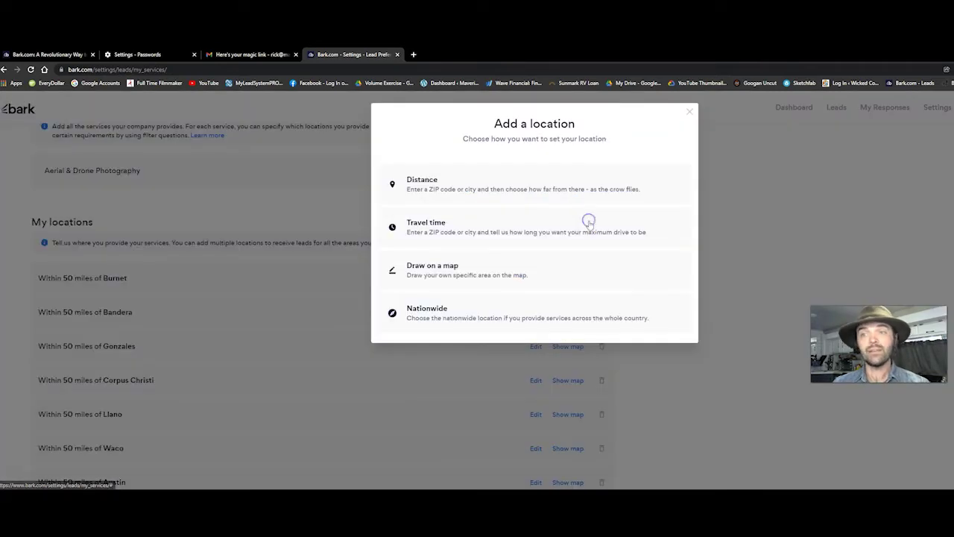
pyautogui.click(501, 188)
pyautogui.click(621, 191)
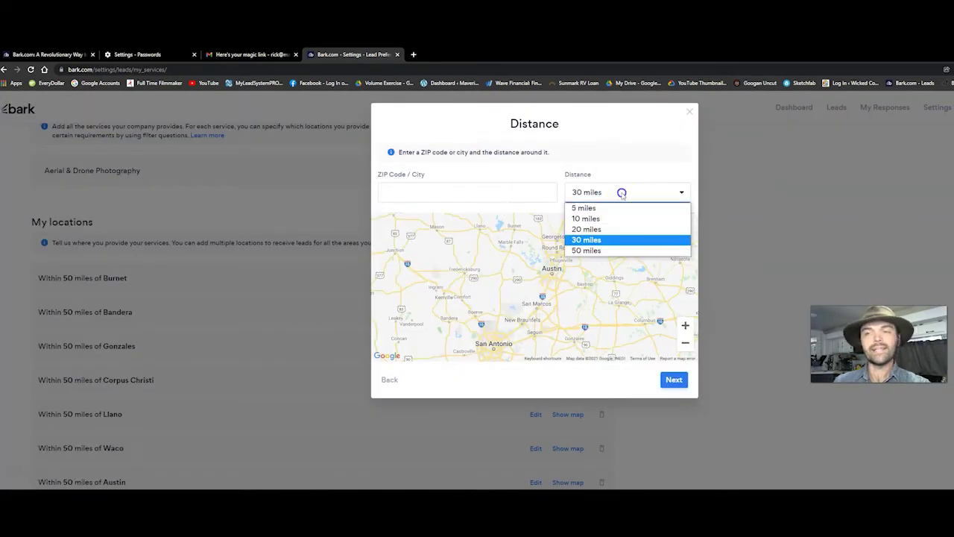
pyautogui.click(612, 250)
pyautogui.click(509, 196)
pyautogui.write('Canyo')
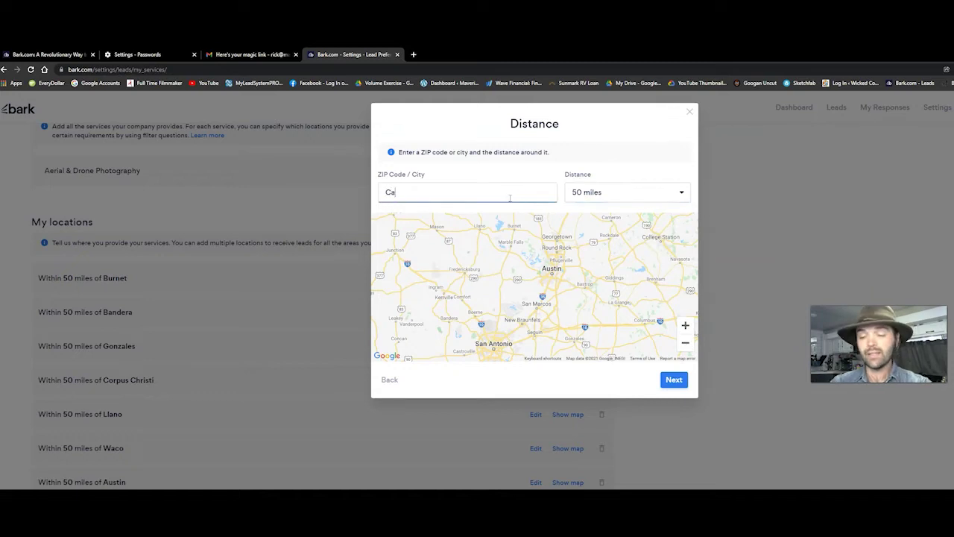
pyautogui.press('BackSpace')
pyautogui.press('BackSpace')
pyautogui.press('BackSpace')
pyautogui.write('nyon Lake')
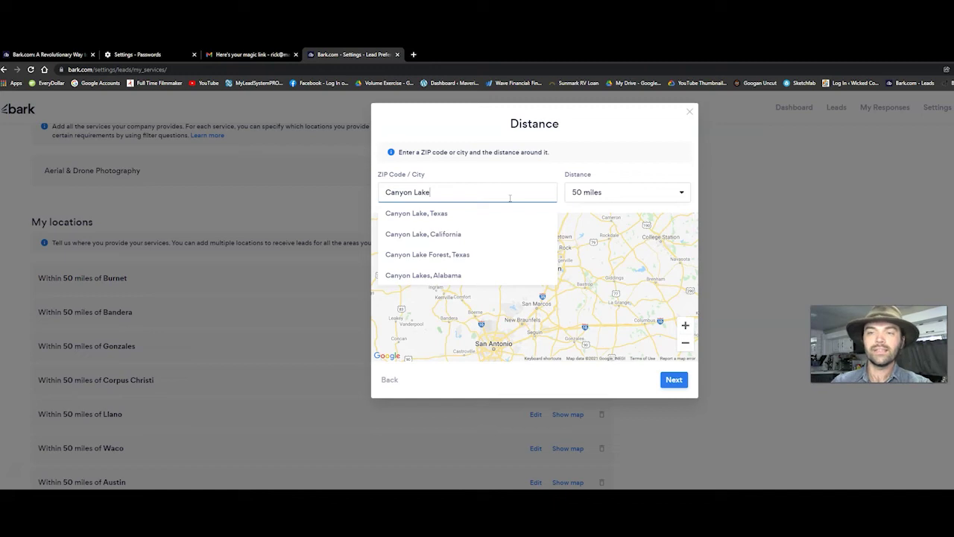
pyautogui.click(453, 213)
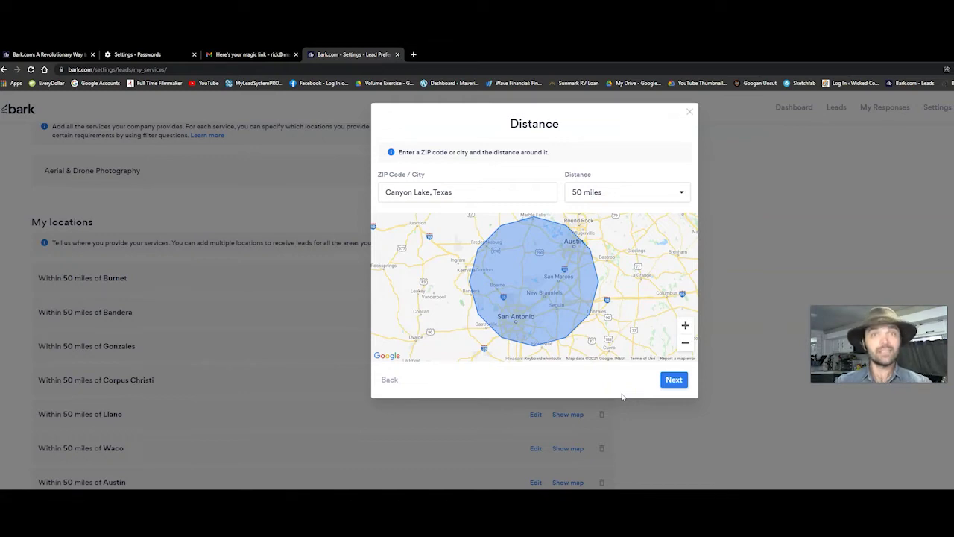
pyautogui.click(674, 379)
# Save the Canyon Lake location and scroll through the My locations list.
pyautogui.click(674, 215)
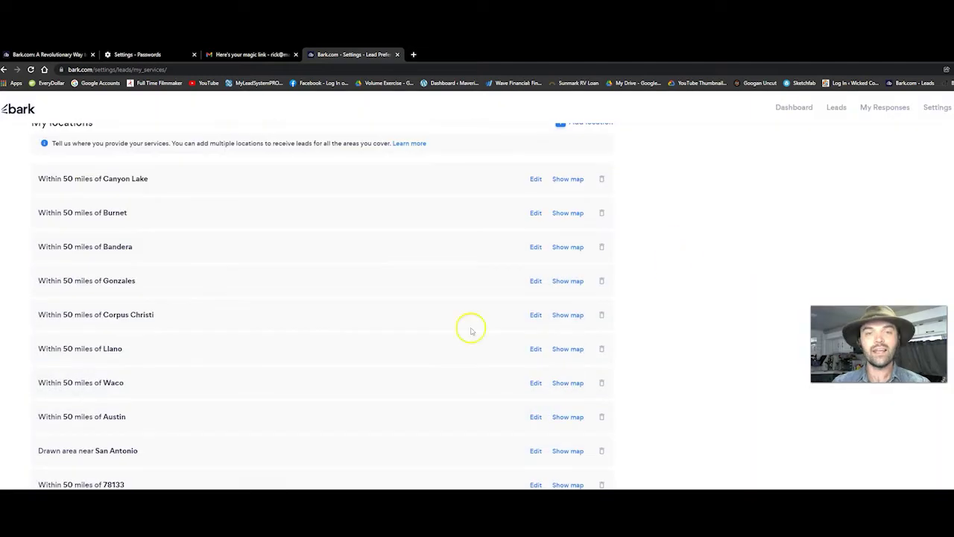
pyautogui.scroll(-2, 134, 299)
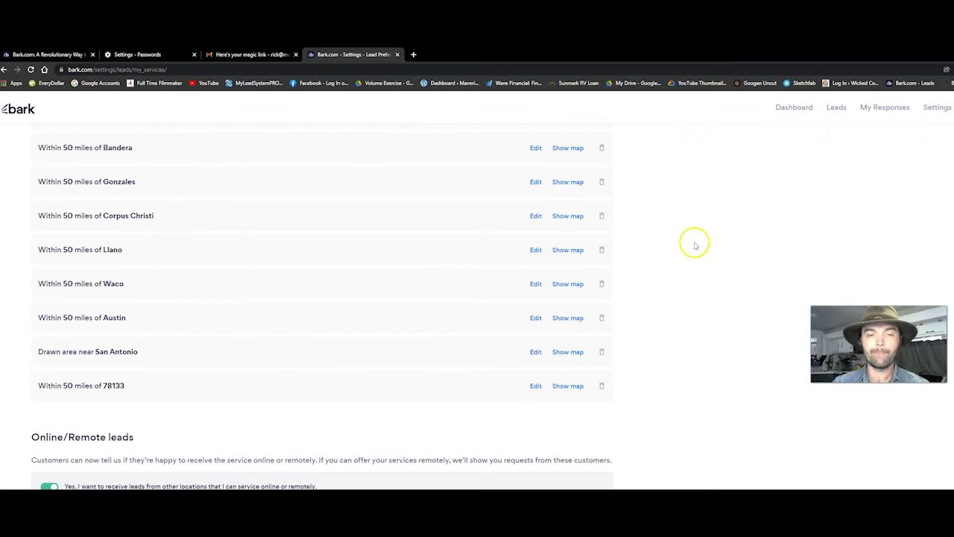
pyautogui.scroll(-1, 75, 410)
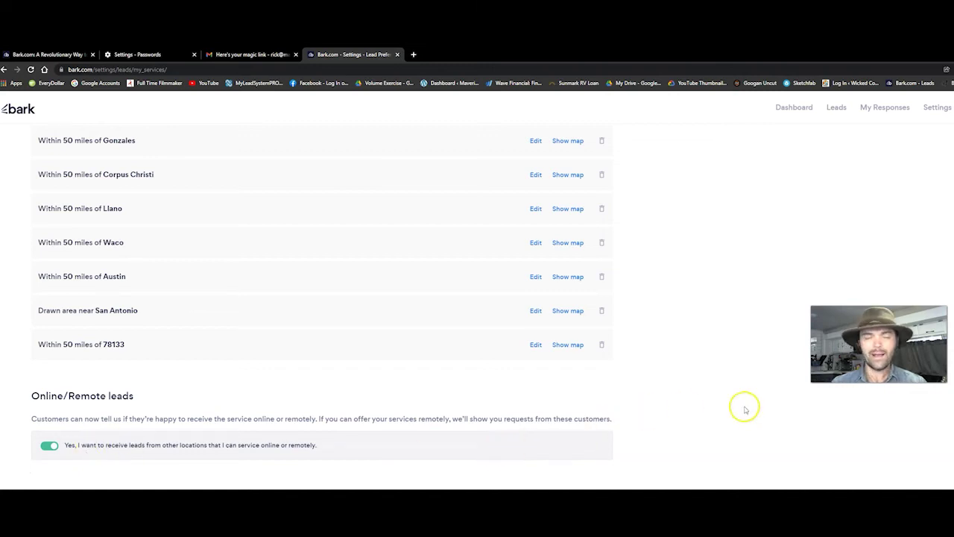
pyautogui.scroll(5, 743, 413)
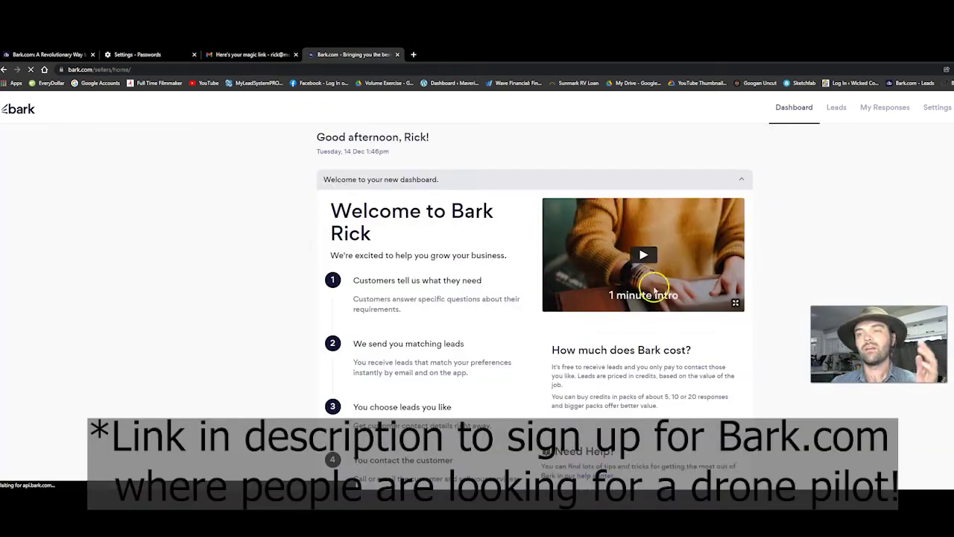
# Collapse the welcome panel to show the dashboard cards with 1 lead and 12 responses.
pyautogui.click(791, 112)
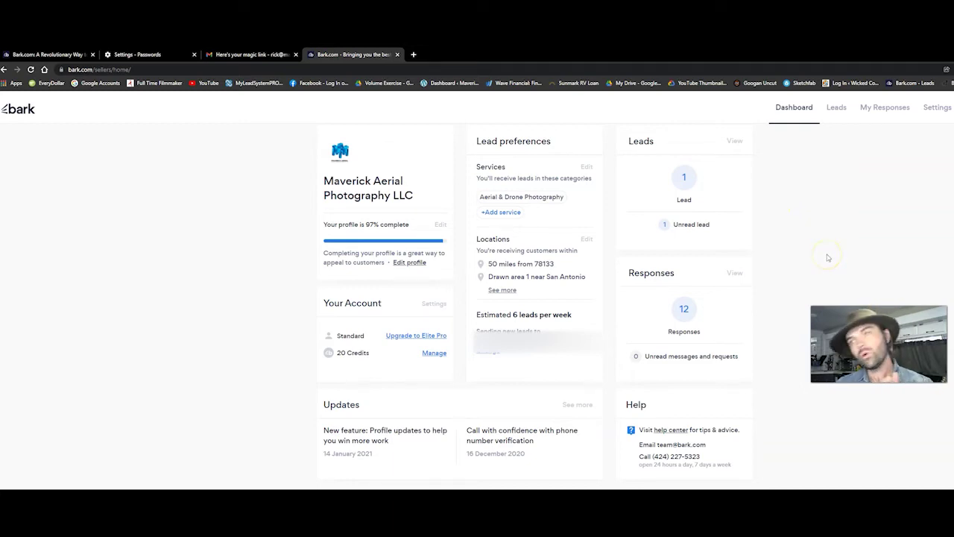
# Spend 18 credits to contact the Austin aerial drone photography lead, then go to Settings.
pyautogui.click(837, 109)
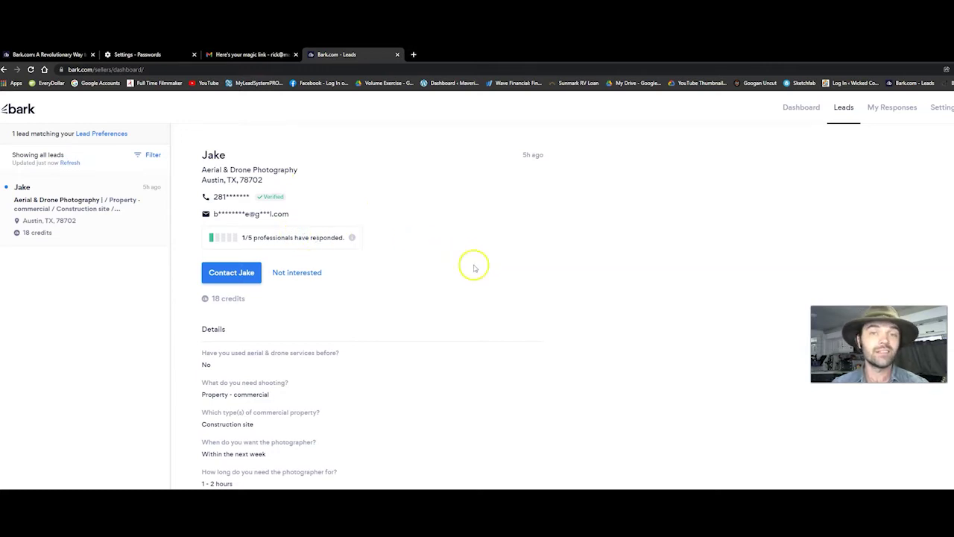
pyautogui.scroll(-3, 475, 267)
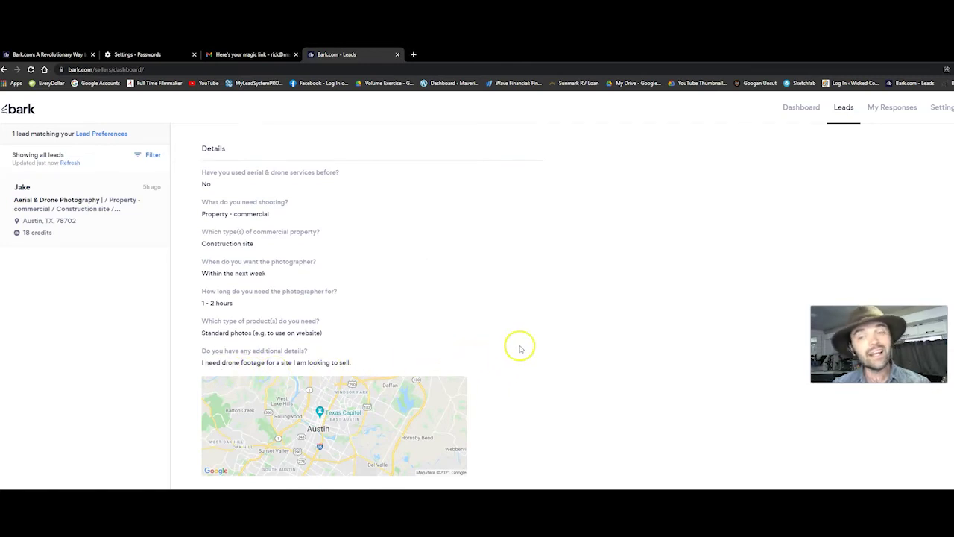
pyautogui.scroll(3, 447, 339)
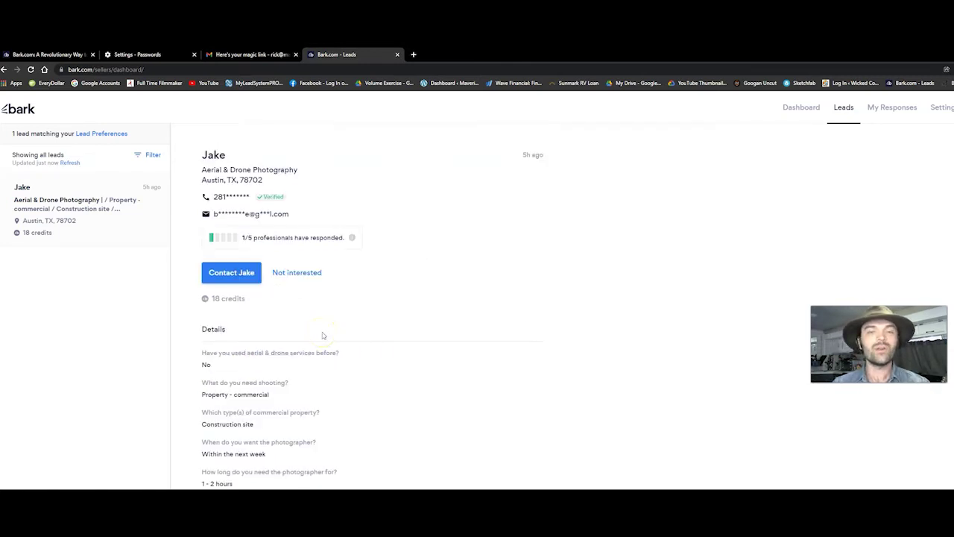
pyautogui.click(233, 274)
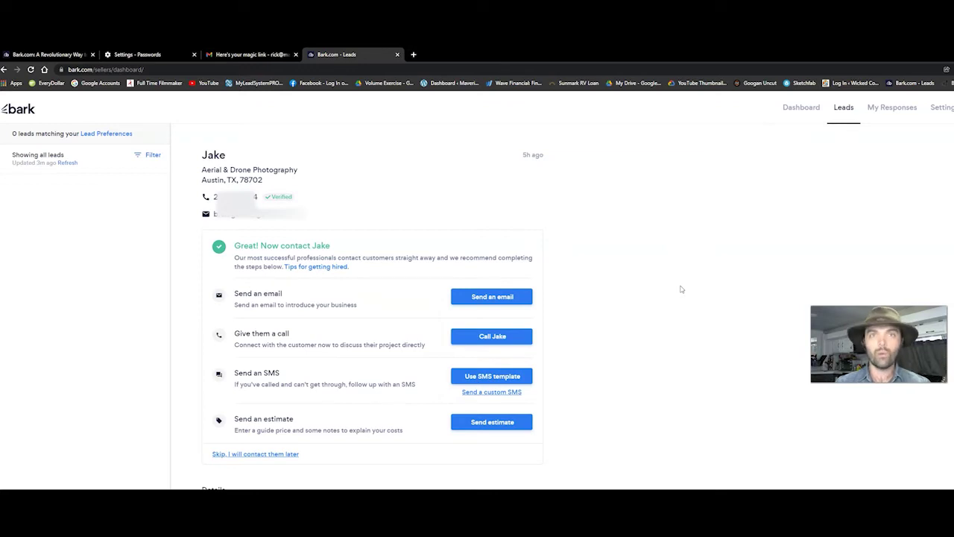
pyautogui.click(937, 108)
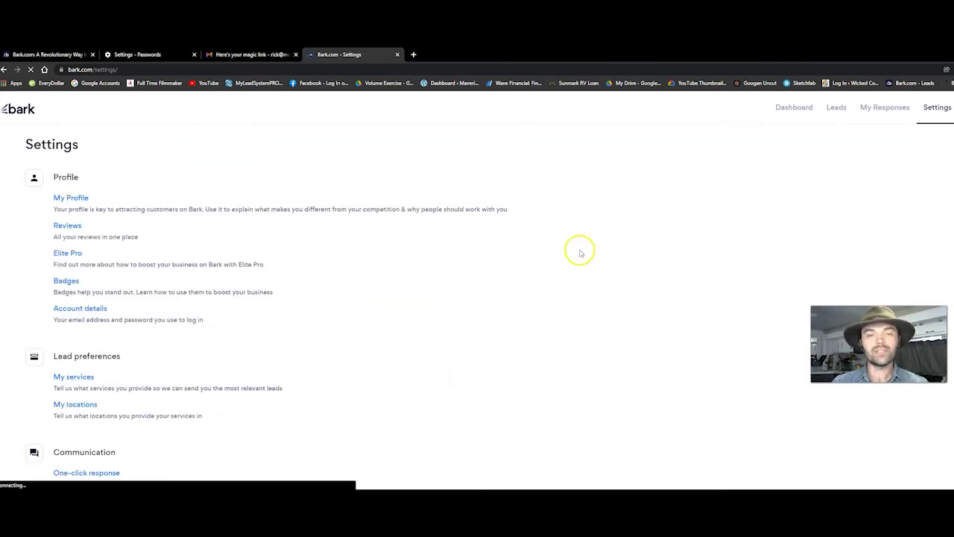
pyautogui.scroll(-3, 588, 246)
pyautogui.scroll(-3, 587, 247)
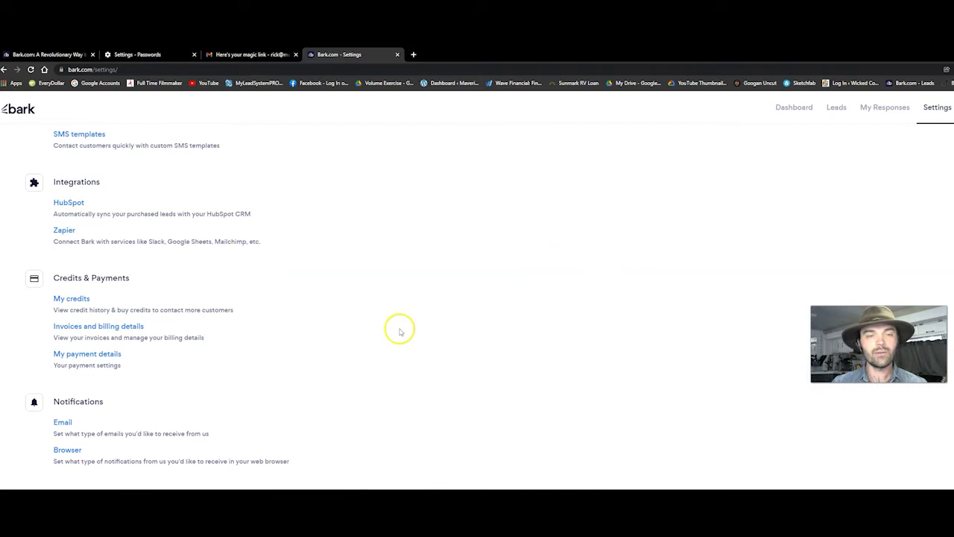
pyautogui.click(61, 304)
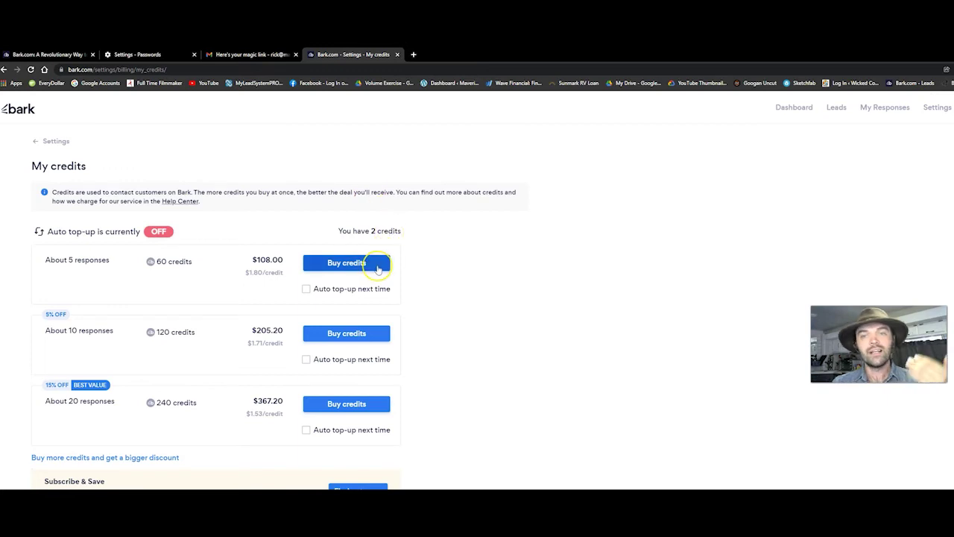
# Buy the 60-credit pack for a 62-credit balance, declining the extra-credits special offer.
pyautogui.click(378, 268)
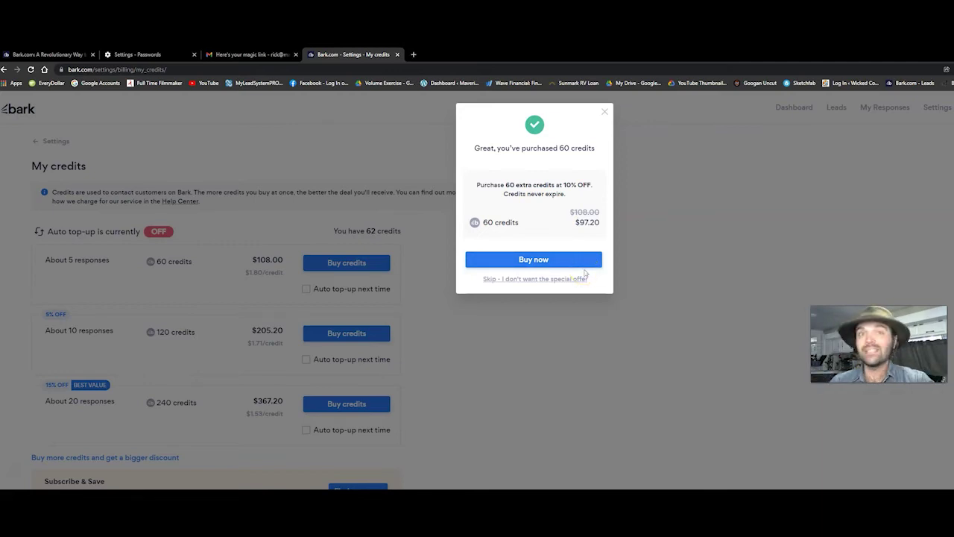
pyautogui.click(585, 274)
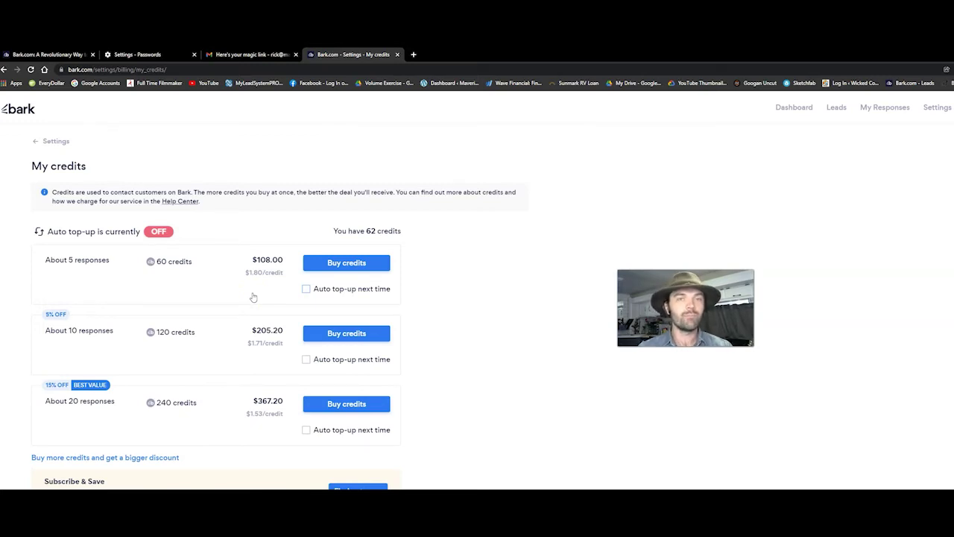
# Toggle 'Auto top-up next time' on and back off so it stays disabled.
pyautogui.click(306, 288)
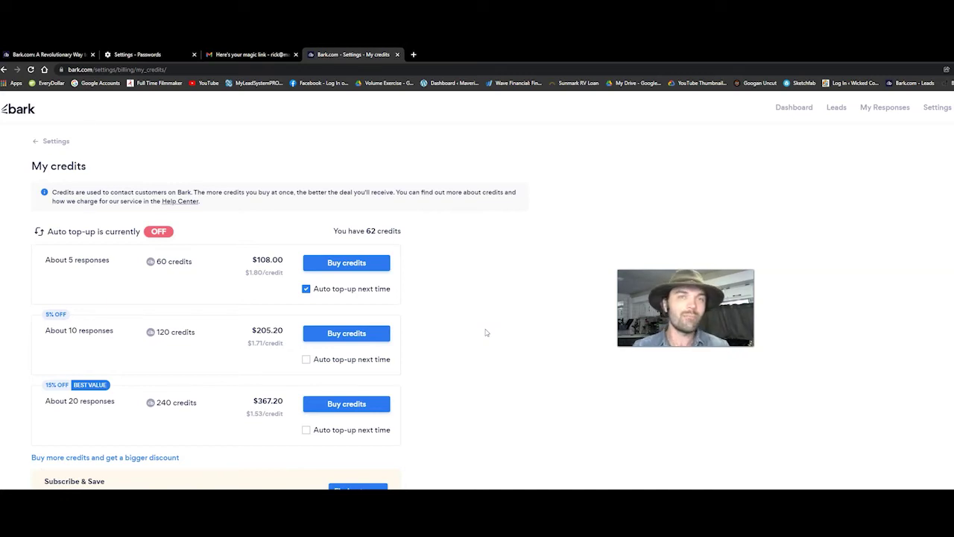
pyautogui.click(305, 288)
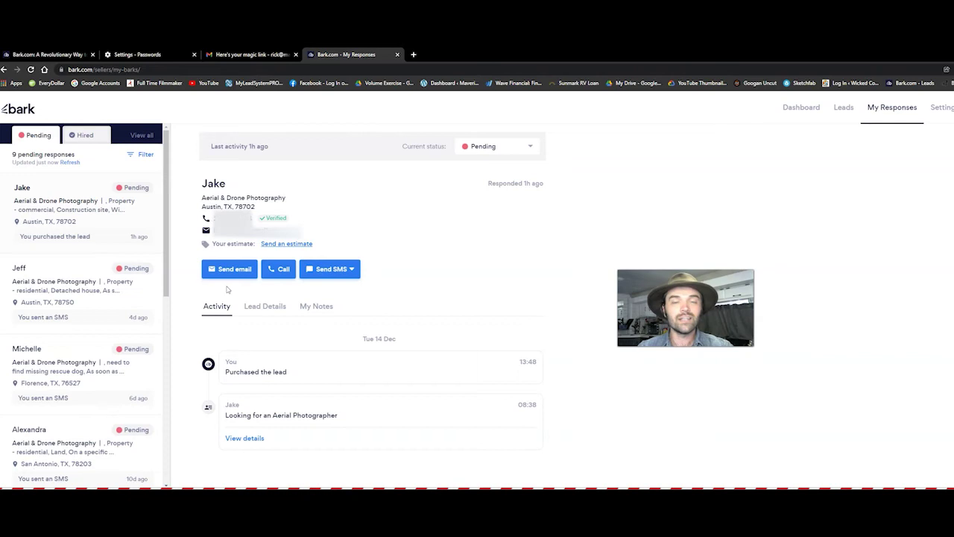
# Start an email to the Austin aerial & drone photography lead.
pyautogui.click(235, 273)
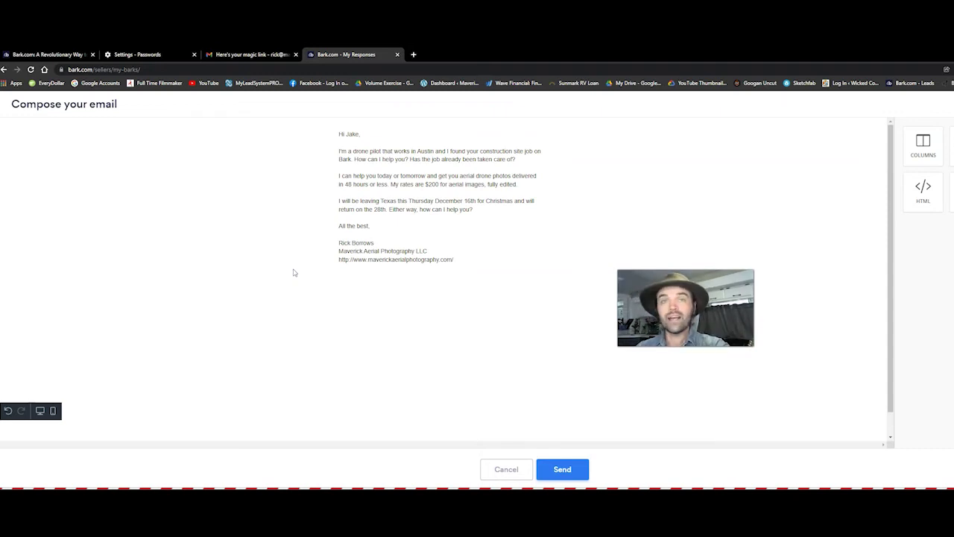
# Select and copy the email's body paragraphs, then send the $200 pitch to the lead.
pyautogui.click(288, 271)
pyautogui.click(281, 200)
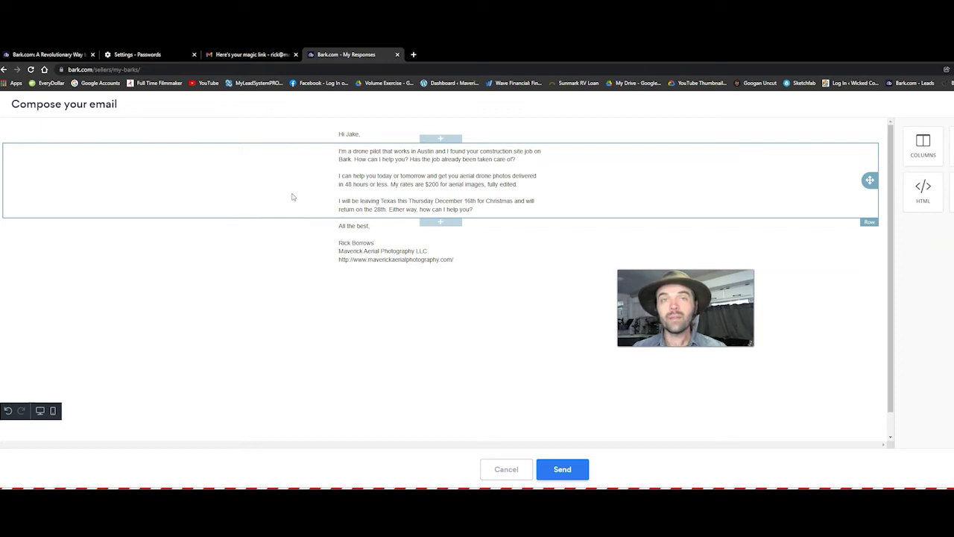
pyautogui.click(277, 198)
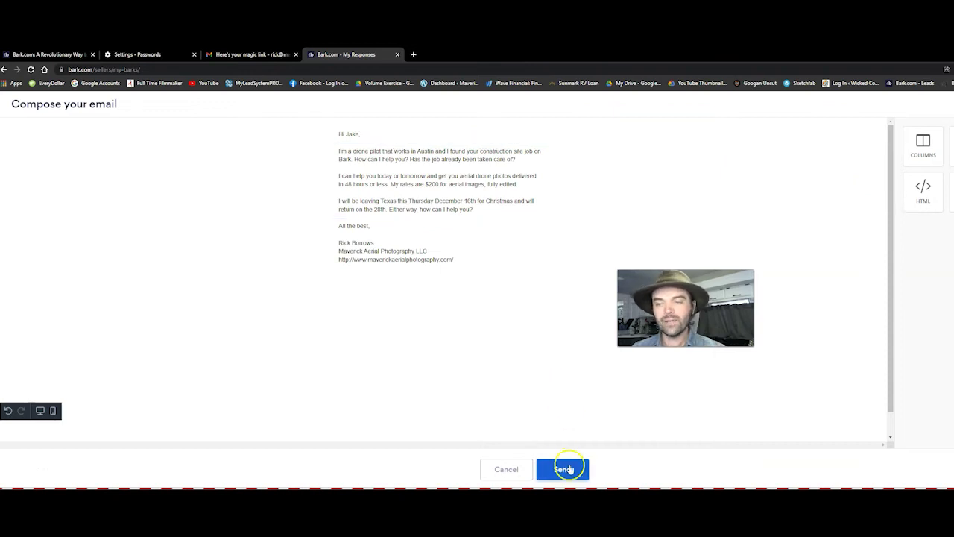
pyautogui.click(434, 197)
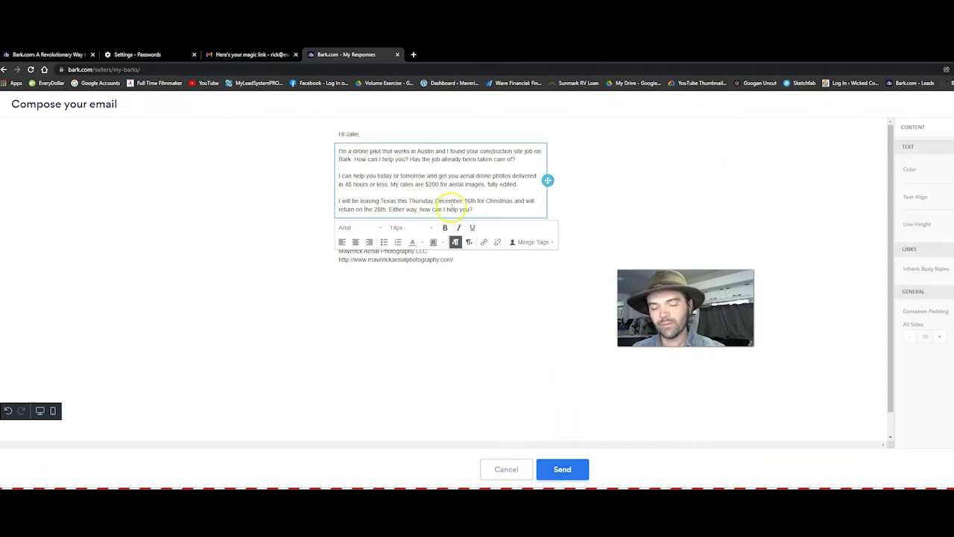
pyautogui.hotkey('ctrl', 'a')
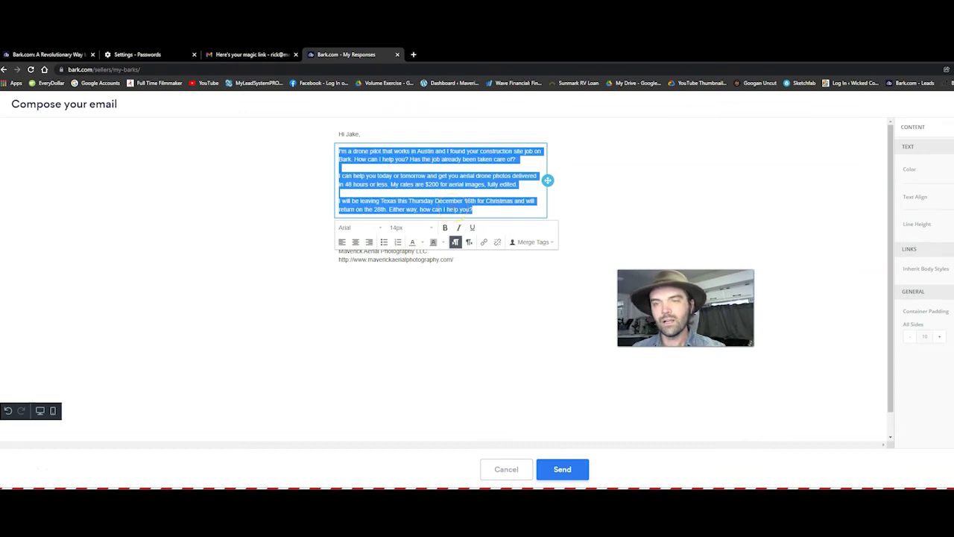
pyautogui.click(571, 469)
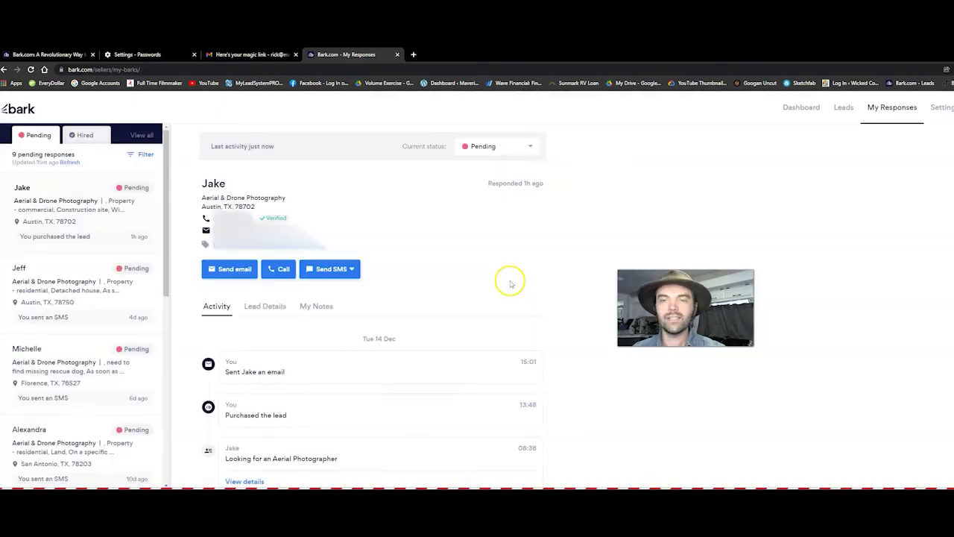
# Paste the email text into a new SMS and trim it to fit 160 characters.
pyautogui.click(328, 268)
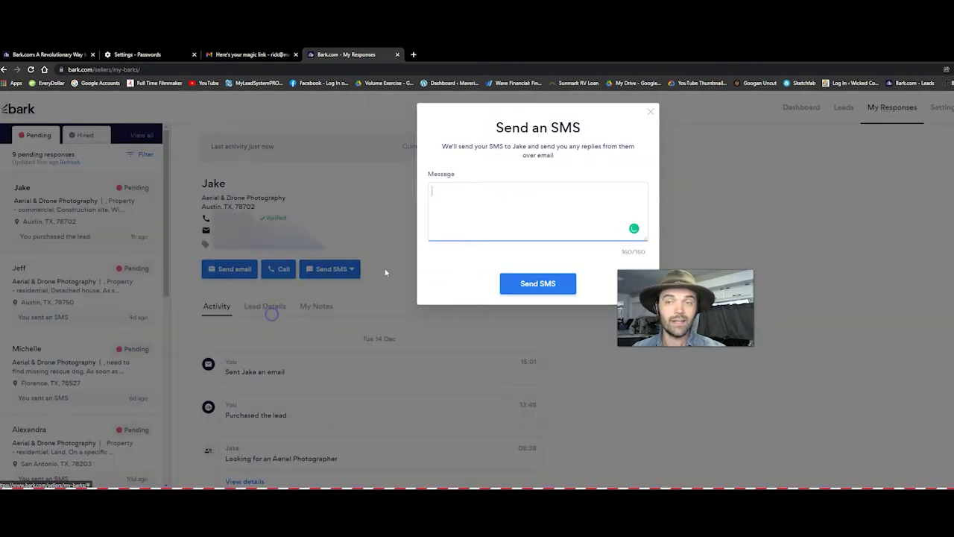
pyautogui.hotkey('ctrl', 'v')
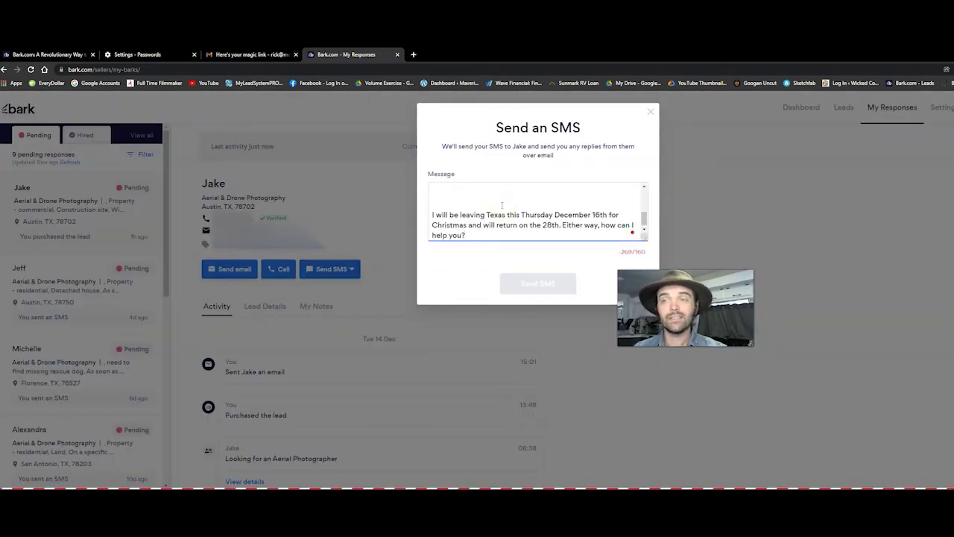
pyautogui.moveTo(501, 205); pyautogui.dragTo(467, 236)
pyautogui.press('BackSpace')
pyautogui.moveTo(541, 201); pyautogui.dragTo(620, 202)
pyautogui.press('BackSpace')
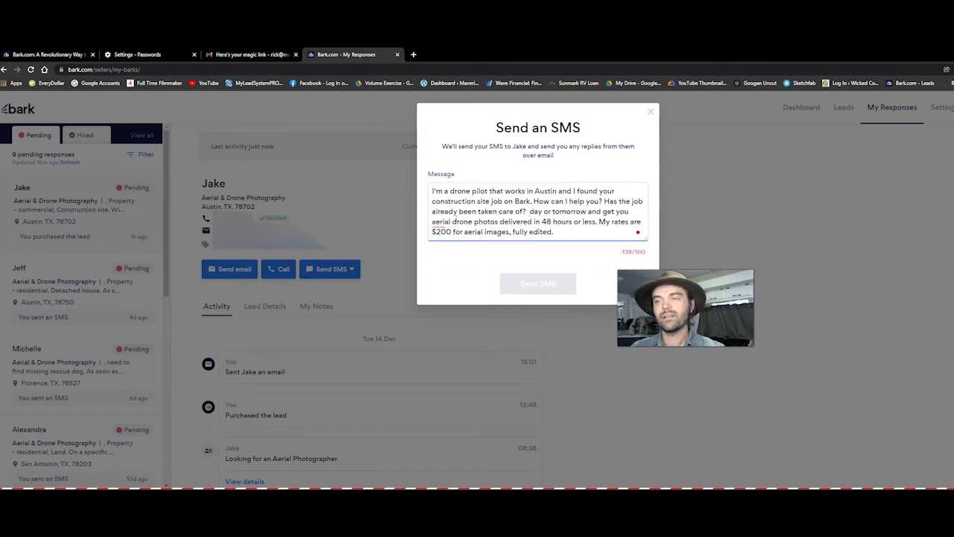
pyautogui.press('Delete')
pyautogui.press('Delete')
pyautogui.press('Delete')
pyautogui.press('Delete')
pyautogui.press('Delete')
pyautogui.press('Delete')
pyautogui.press('Delete')
pyautogui.press('Delete')
pyautogui.press('Delete')
pyautogui.press('Delete')
pyautogui.press('Delete')
pyautogui.press('Delete')
pyautogui.press('Delete')
pyautogui.press('Delete')
pyautogui.press('Delete')
pyautogui.press('Delete')
pyautogui.press('Delete')
pyautogui.press('Delete')
pyautogui.press('Delete')
pyautogui.press('Delete')
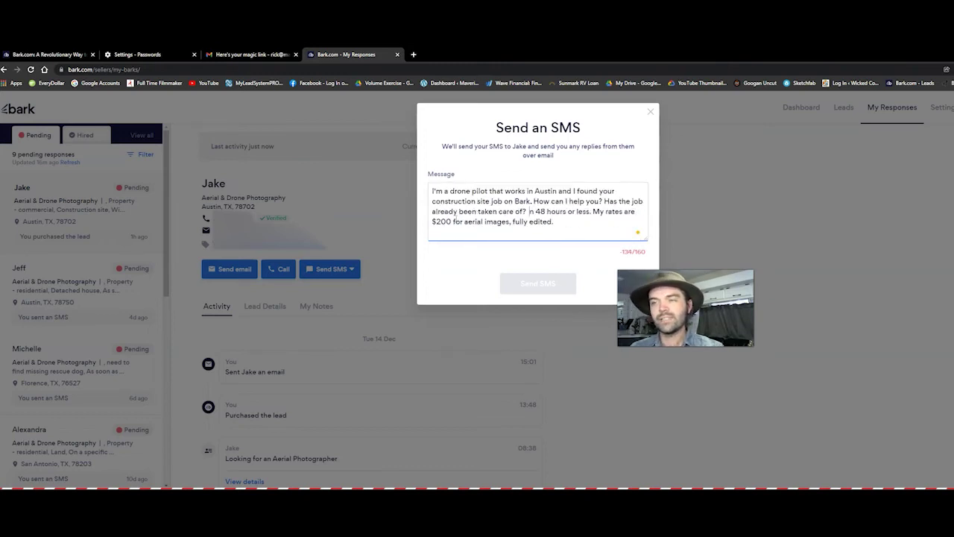
pyautogui.press('Delete')
pyautogui.press('Delete')
pyautogui.press('Delete')
pyautogui.press('Delete')
pyautogui.press('Delete')
pyautogui.press('Delete')
pyautogui.press('Delete')
pyautogui.press('Delete')
pyautogui.press('Delete')
pyautogui.press('Delete')
pyautogui.press('Delete')
pyautogui.press('Delete')
pyautogui.press('Delete')
pyautogui.press('Delete')
pyautogui.press('Delete')
pyautogui.press('Delete')
pyautogui.press('Delete')
pyautogui.press('Delete')
pyautogui.press('Delete')
pyautogui.press('Delete')
# Greet the lead by first name at the message start and send the SMS.
pyautogui.click(432, 191)
pyautogui.write('Hi Jake,')
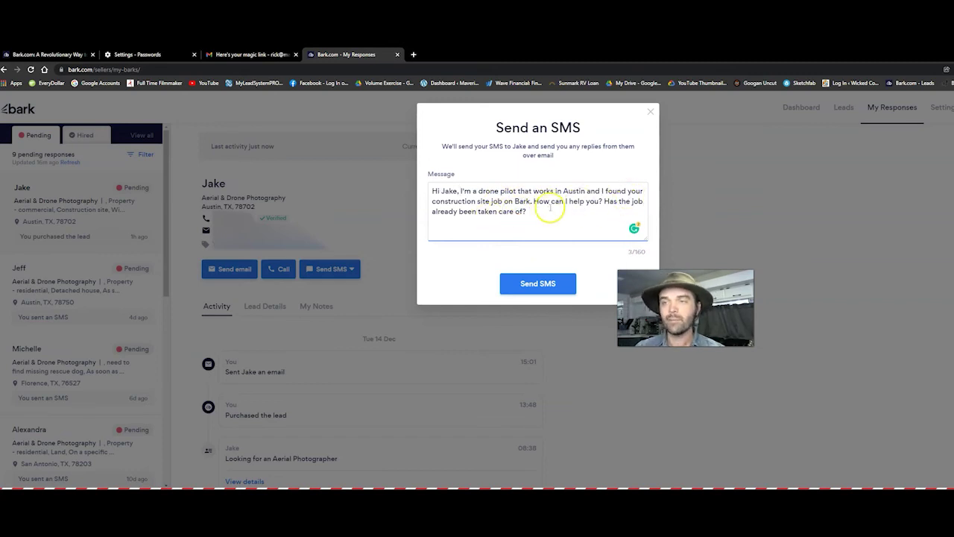
pyautogui.click(567, 291)
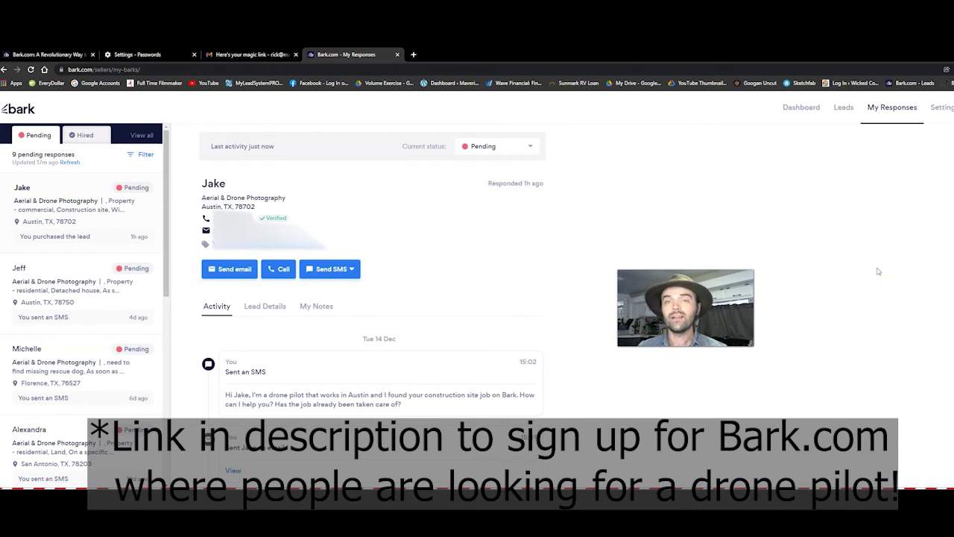
# Open the lead's Call prompt and dismiss it without logging a call.
pyautogui.click(280, 270)
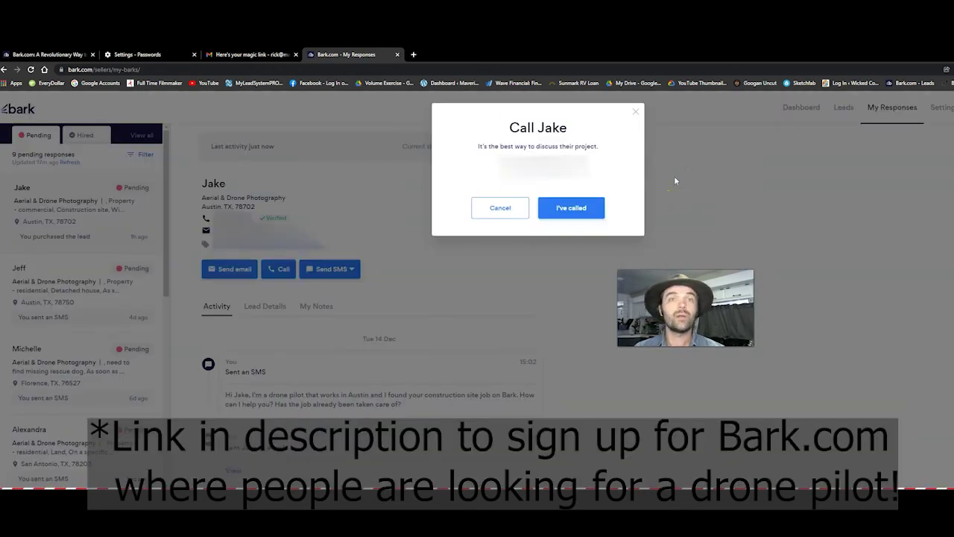
pyautogui.click(410, 221)
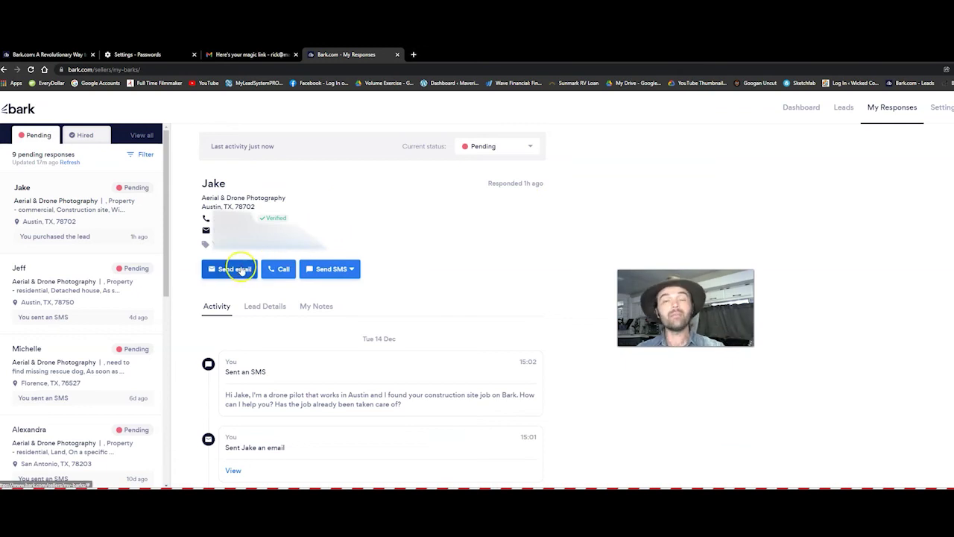
pyautogui.click(283, 272)
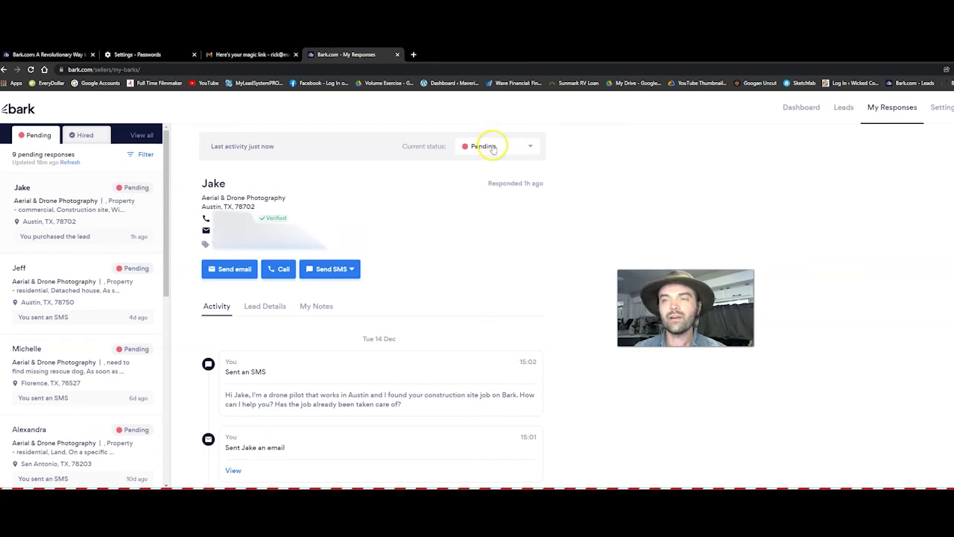
# Keep the lead's current status set to Pending in the status dropdown.
pyautogui.click(524, 149)
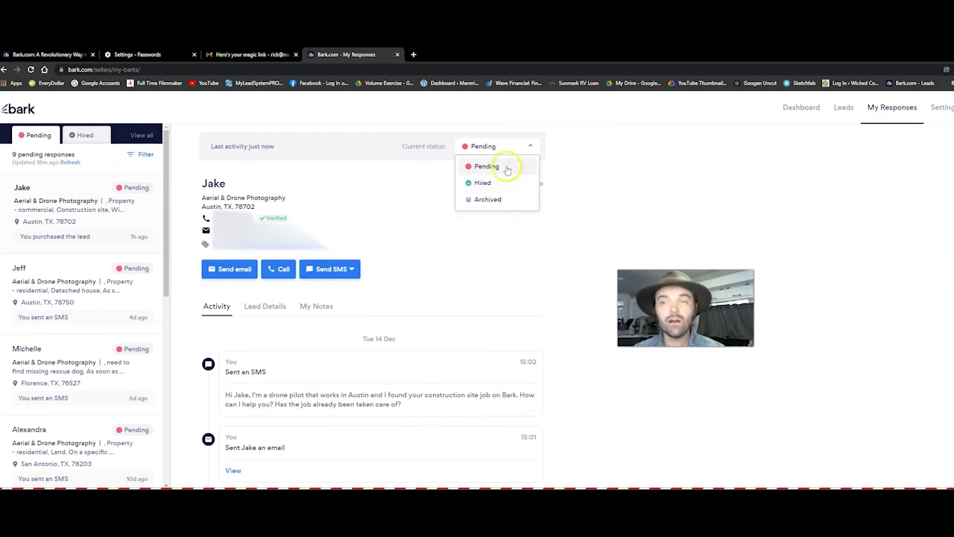
pyautogui.click(410, 202)
pyautogui.scroll(-5, 86, 217)
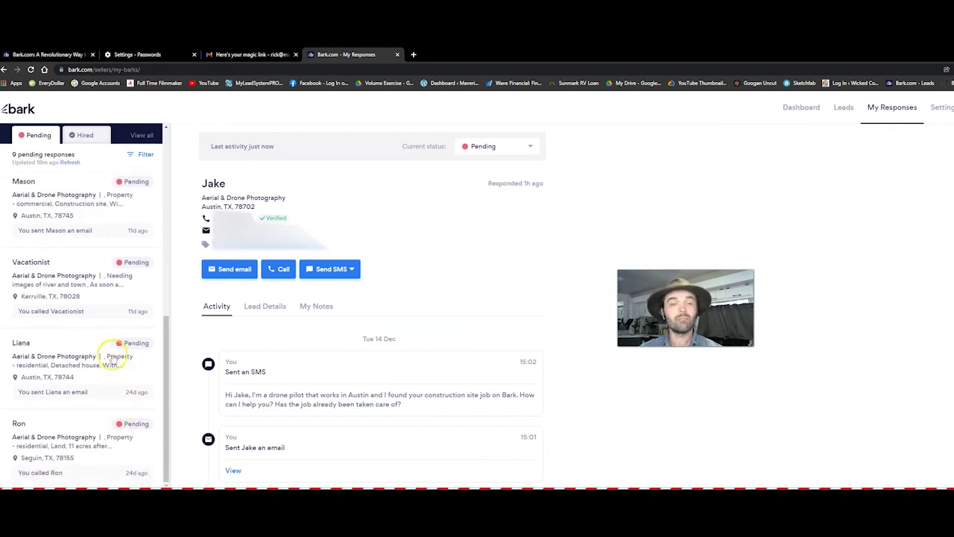
pyautogui.scroll(4, 112, 372)
pyautogui.scroll(3, 100, 365)
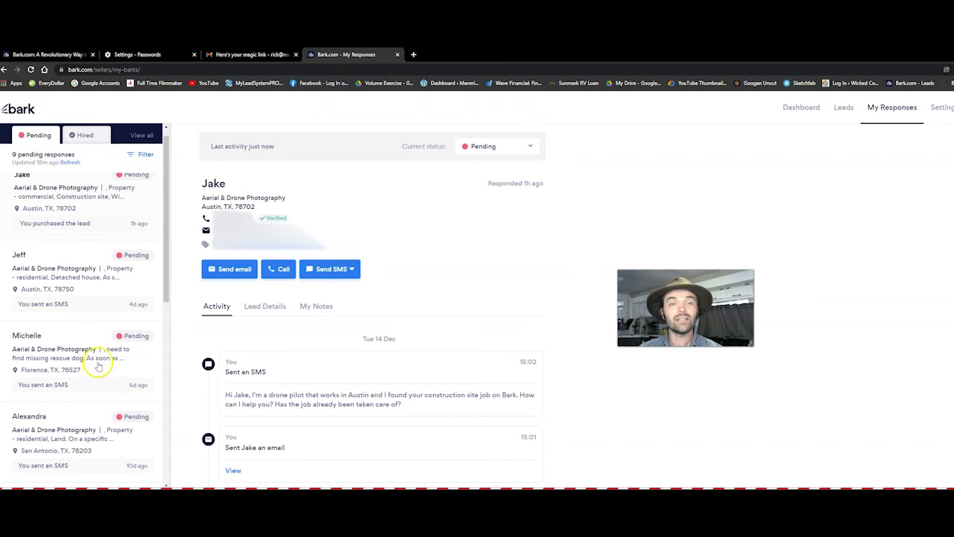
pyautogui.click(86, 135)
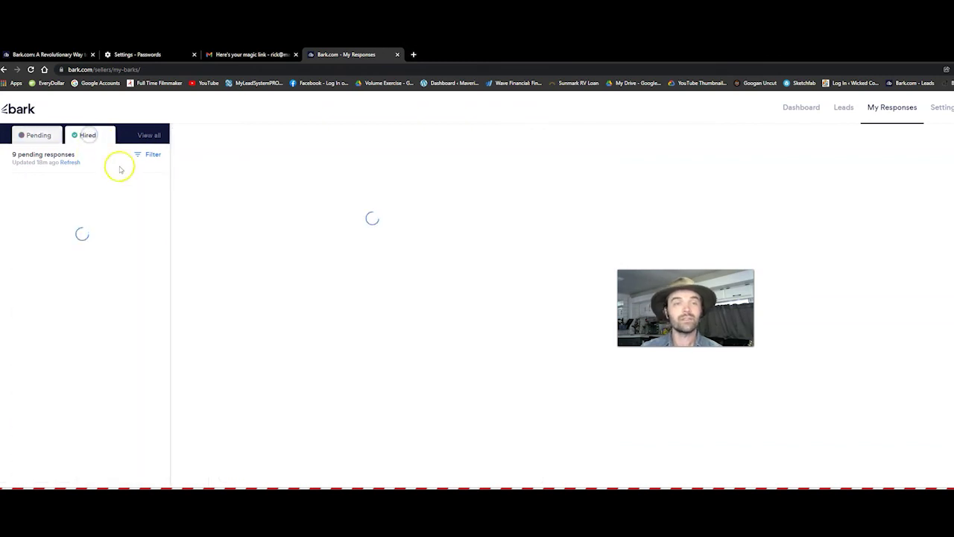